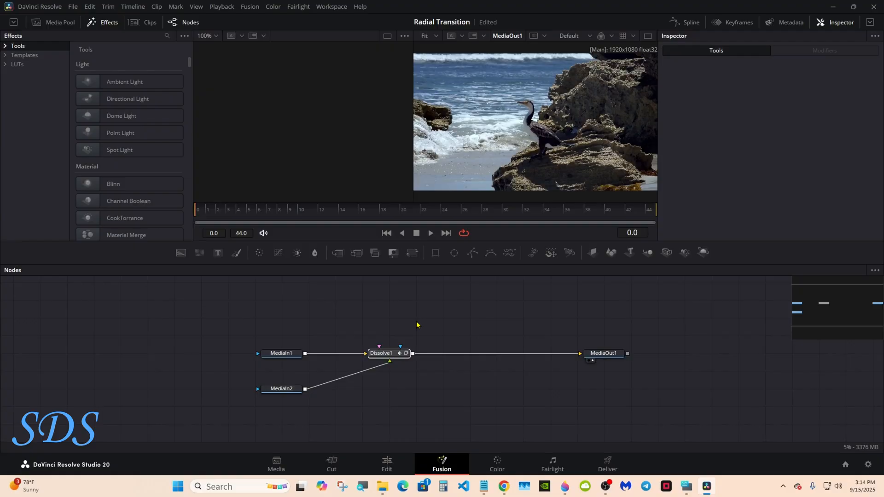
- Switch to a single viewer and extend the Inspector to full height
left_click(648, 36)
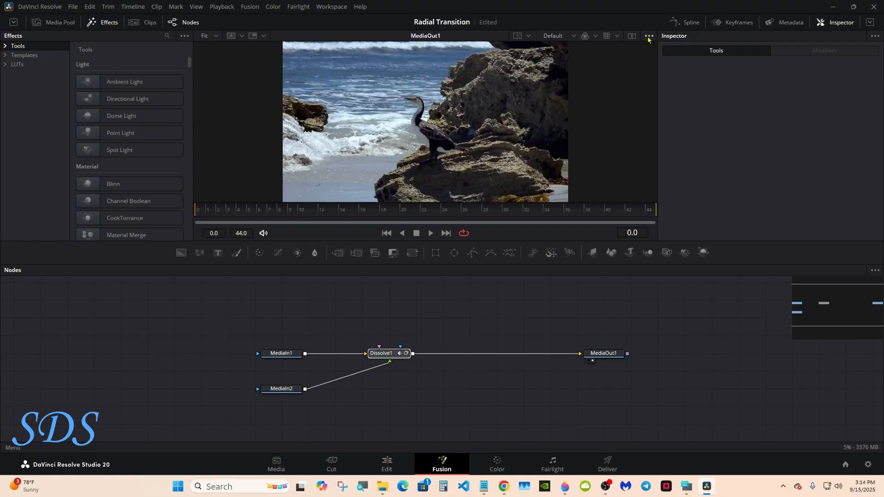
left_click(870, 23)
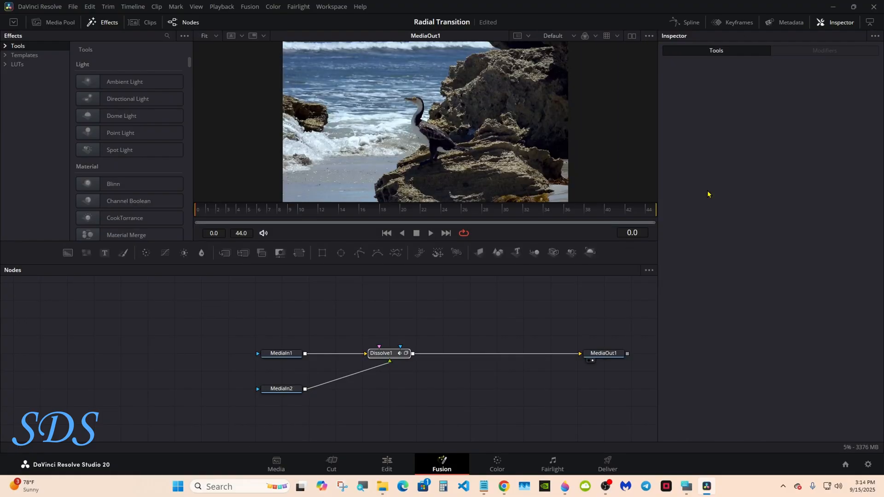
- Bring up the On-Screen Keyboard and move the MediaOut1 node slightly closer to Dissolve1
left_click(406, 353)
key("ctrl+super+o")
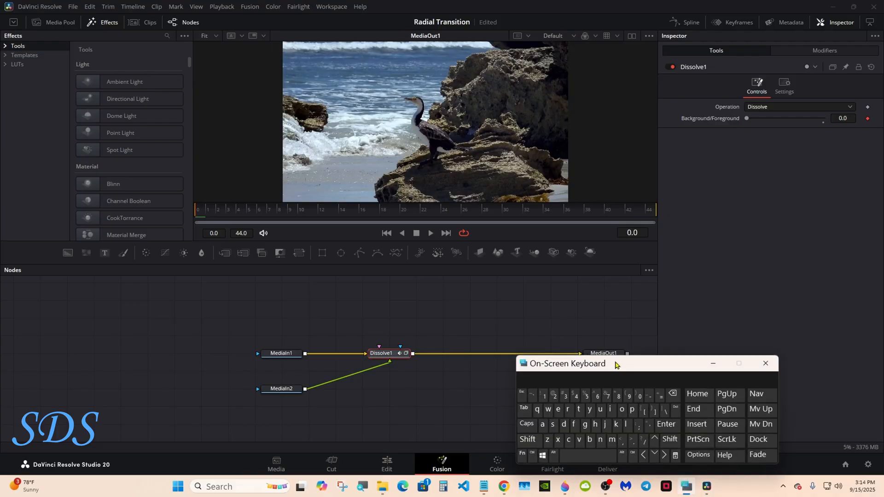
left_click_drag(590, 357, 564, 357)
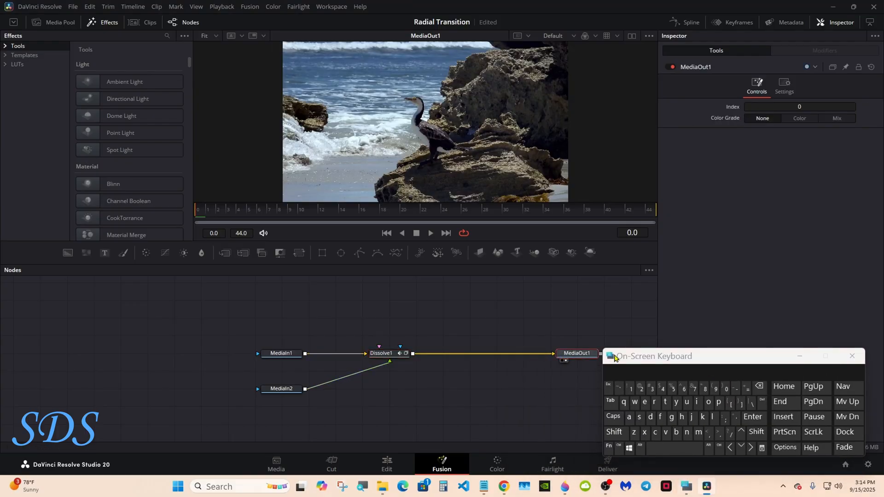
- Insert a Radial Blur node directly after Dissolve1 in the node graph
left_click(382, 354)
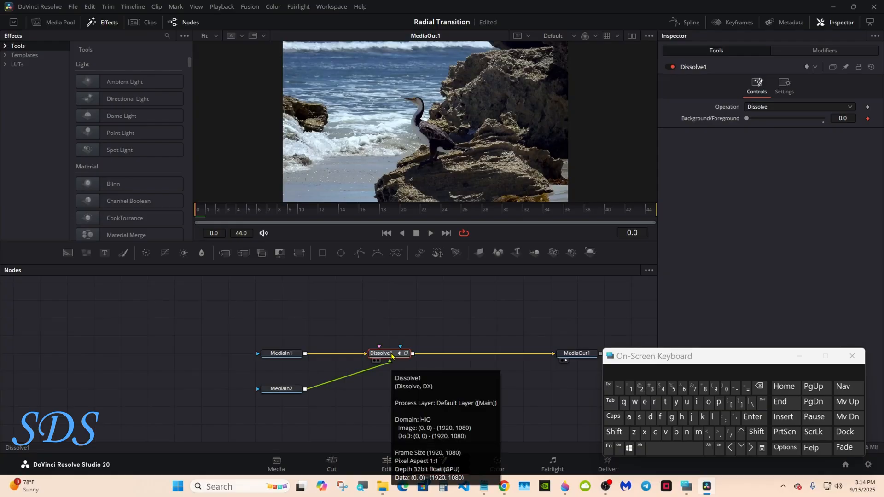
left_click(614, 431)
left_click(666, 449)
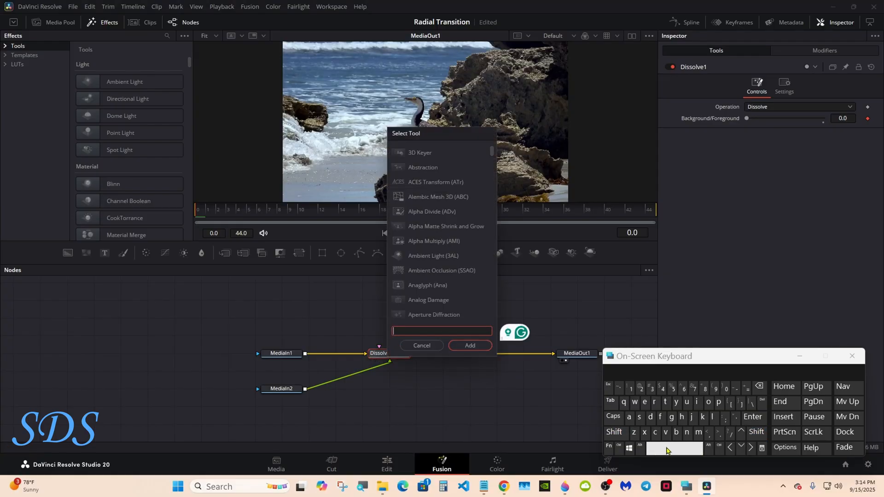
left_click(654, 402)
left_click(629, 417)
left_click(650, 417)
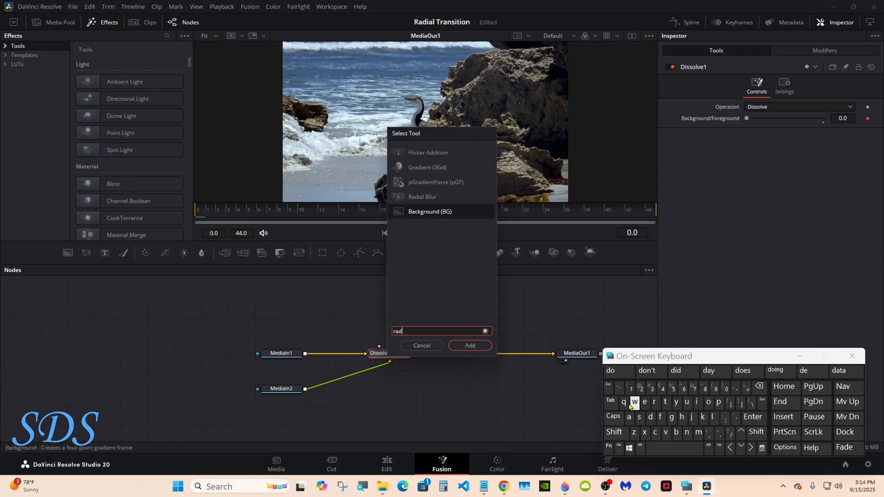
left_click(422, 196)
left_click(469, 345)
left_click_drag(659, 358, 492, 368)
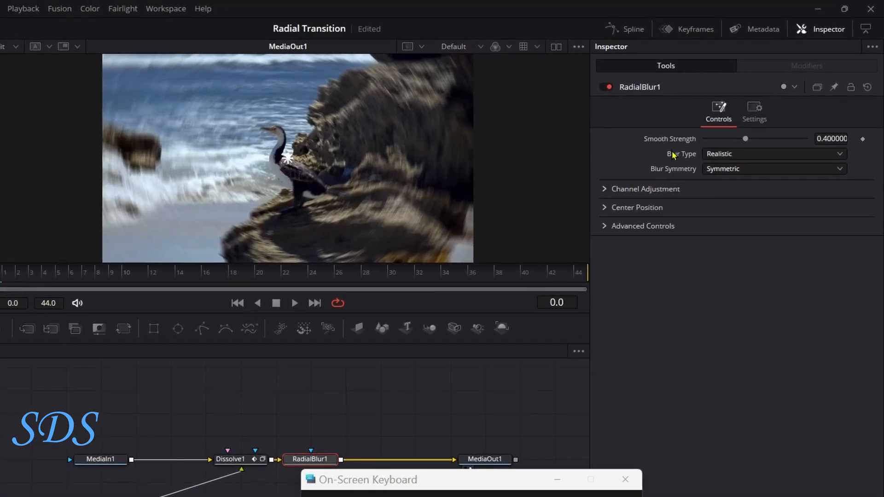
- Modify the Radial Blur's Smooth Strength with Anim Curves and show the modifier's controls
right_click(675, 140)
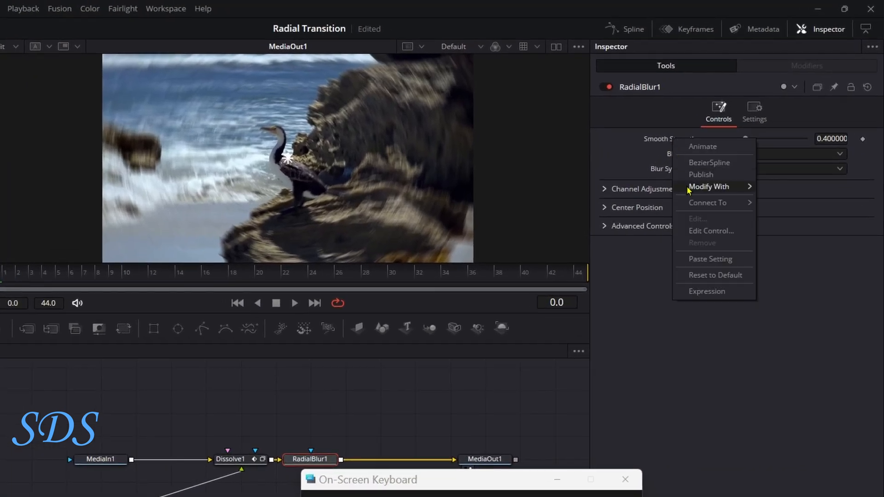
mouse_move(719, 190)
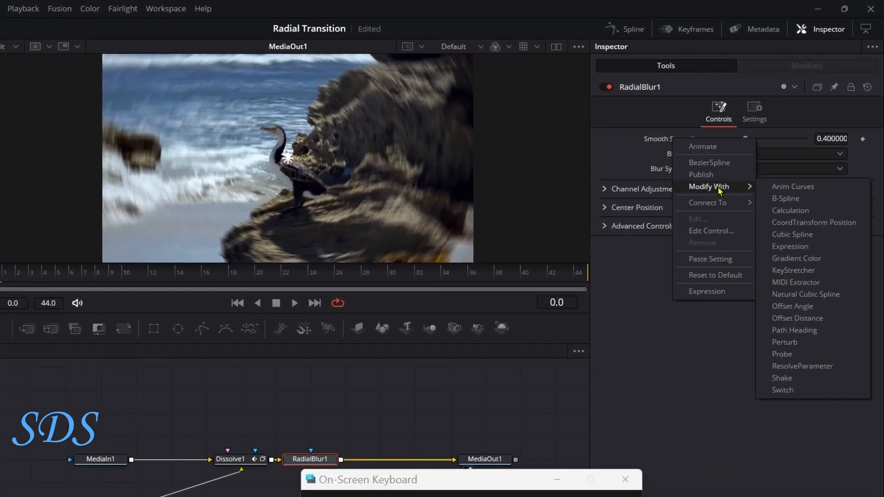
left_click(781, 187)
left_click(804, 67)
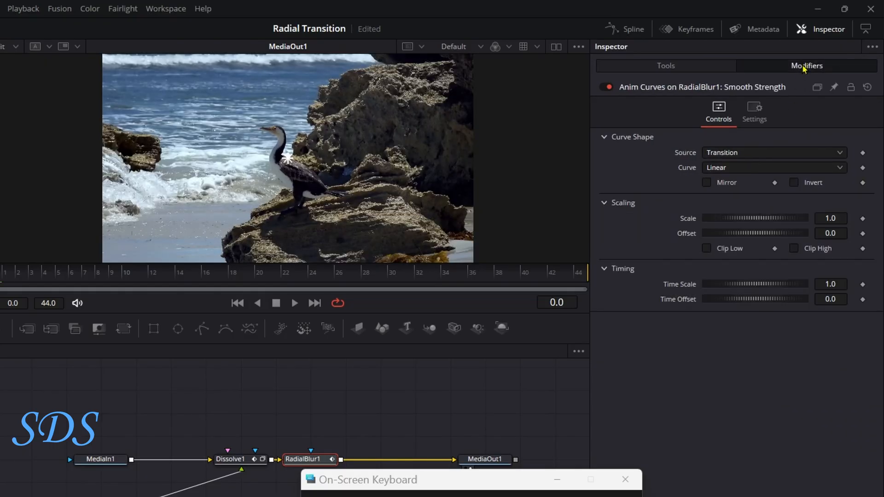
- Enable Mirror on the Smooth Strength Anim Curves and scrub through the transition to preview the blur
left_click_drag(36, 268, 622, 271)
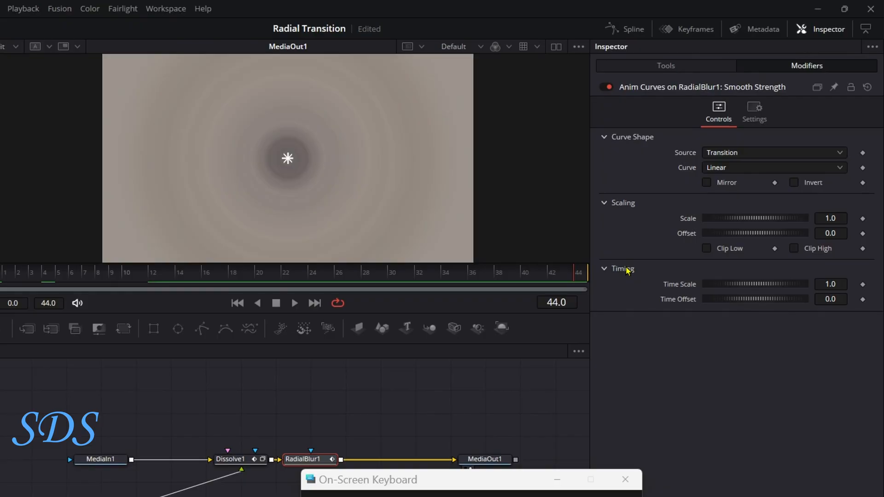
left_click(706, 182)
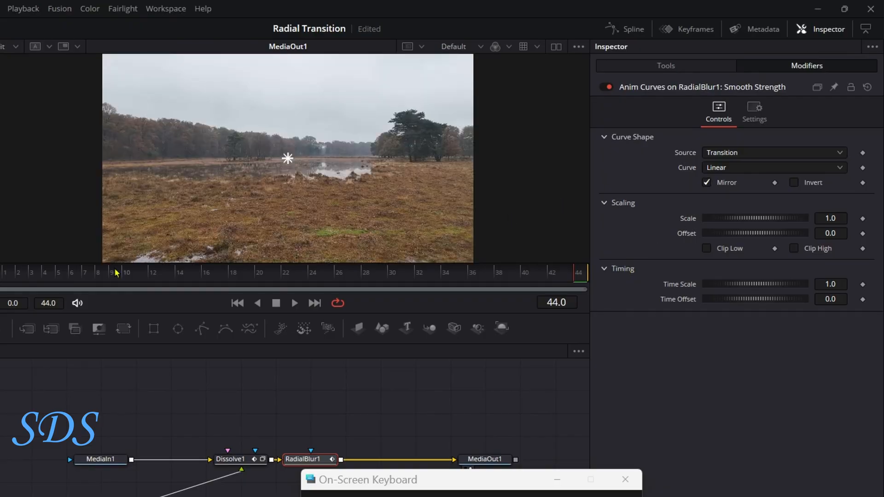
left_click_drag(116, 273, 586, 274)
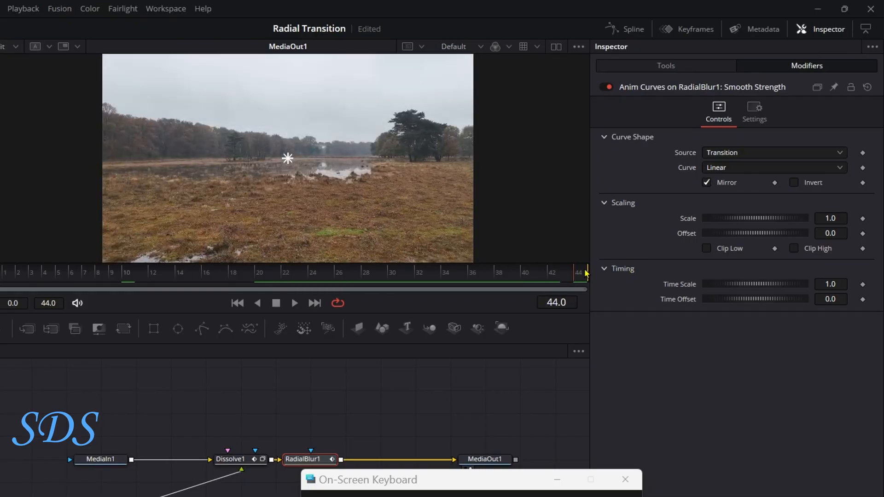
- Edit the Anim Curves Scale control: move it to the User page, set its range minimum to 0, and make it a SliderControl
right_click(691, 221)
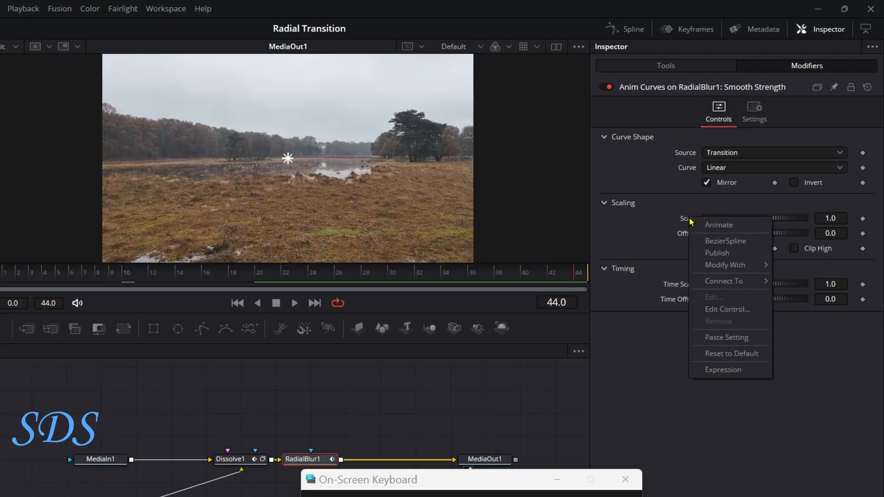
left_click(721, 311)
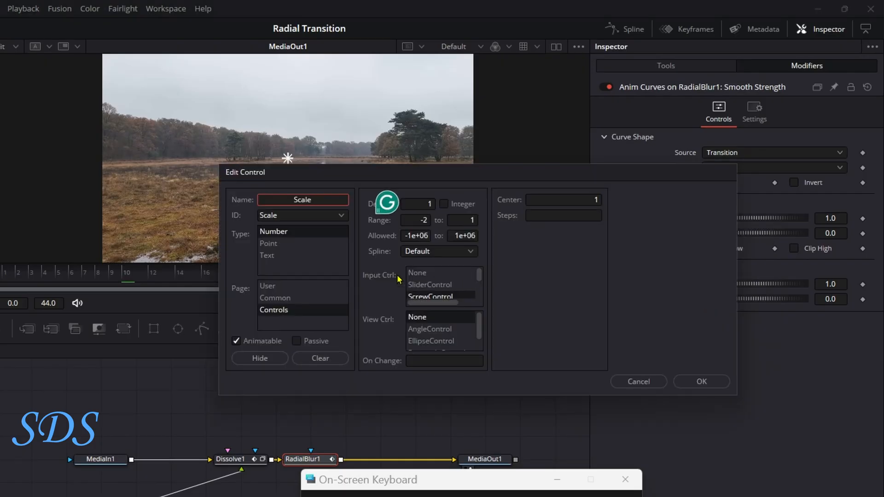
left_click(317, 288)
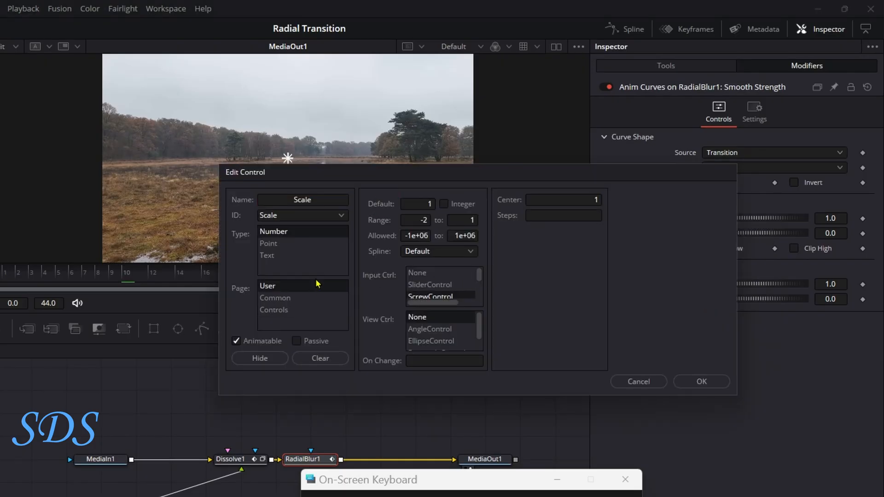
left_click(423, 219)
type("0")
left_click(457, 285)
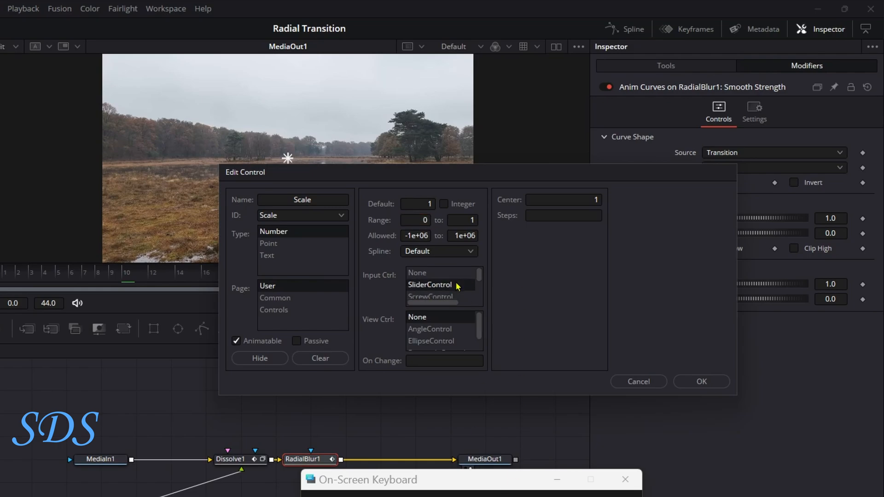
left_click(687, 382)
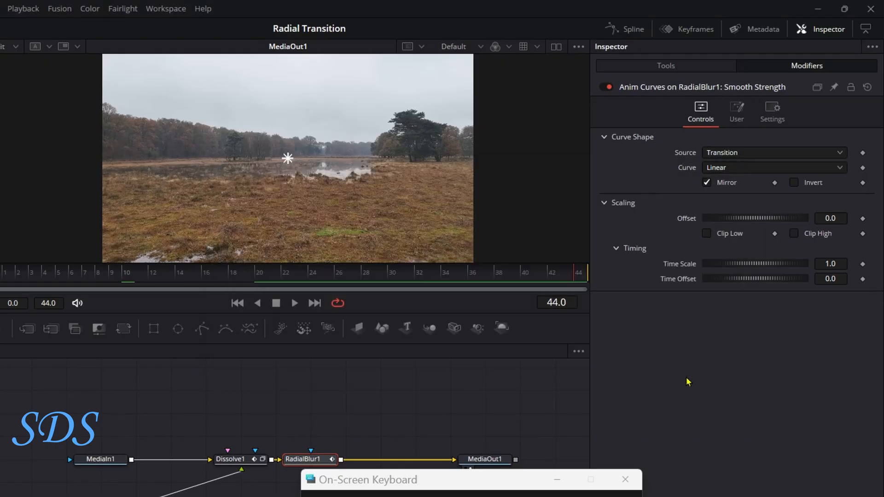
- Test the Scale slider on the modifier's User page at frame 22, leaving it at 1.0
left_click(735, 120)
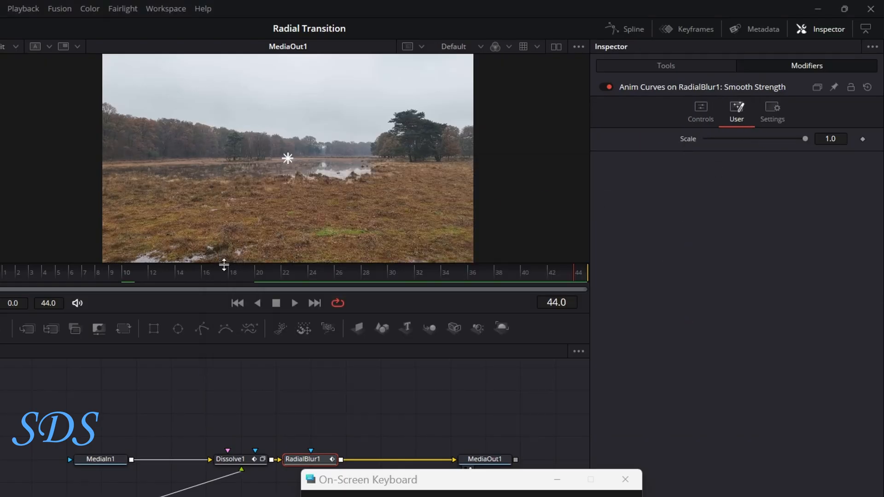
left_click(284, 274)
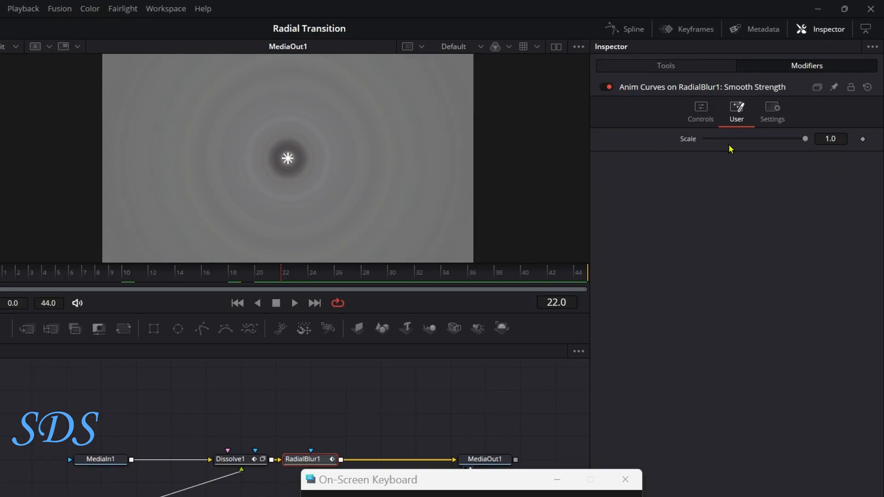
mouse_move(805, 139)
left_mouse_down()
mouse_move(715, 139)
mouse_move(805, 140)
left_mouse_up()
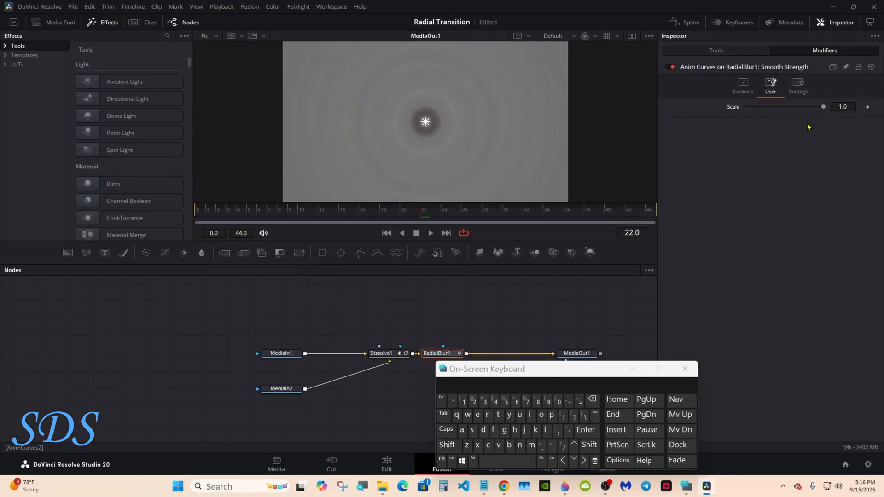
- Move the playhead to frame 19 and add a Merge node after RadialBlur1
key("Left")
key("Left")
key("Left")
left_click_drag(500, 373, 673, 335)
left_click(716, 50)
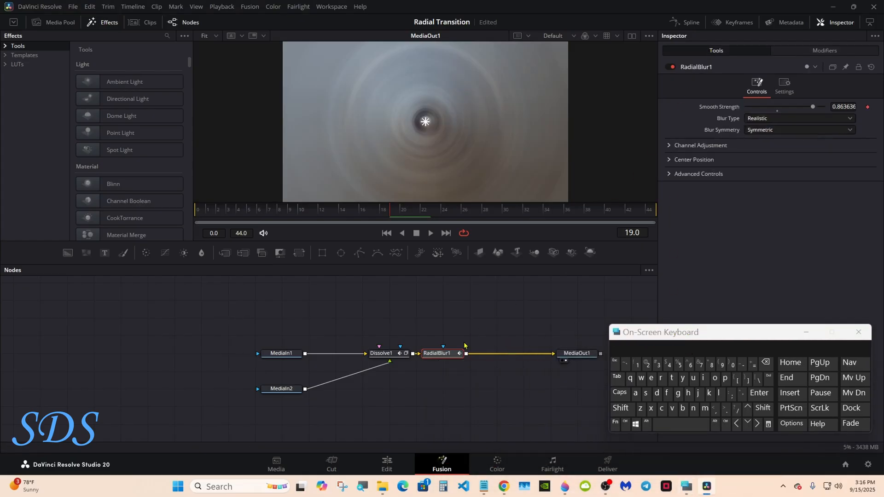
left_click(224, 252)
- Load Picture.png from Downloads with a Loader node placed above Merge1 and connect it to Merge1's foreground input
left_click(497, 292)
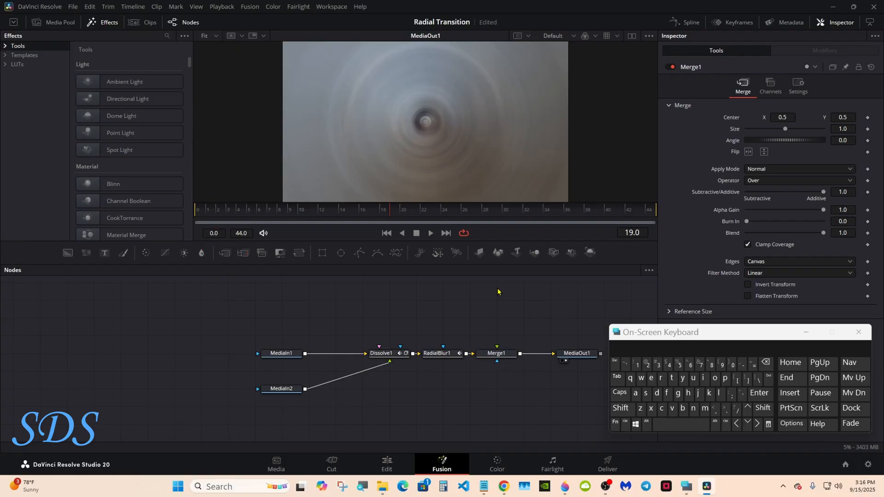
left_click(620, 408)
left_click(684, 424)
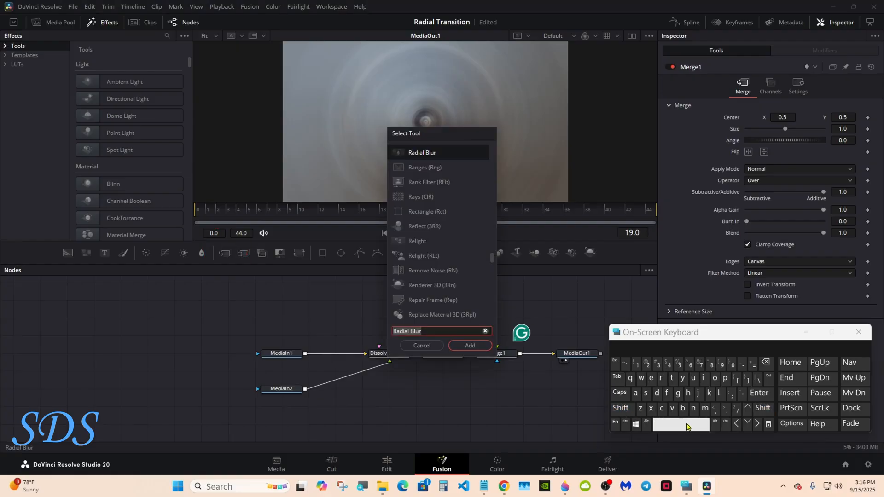
type("Loader")
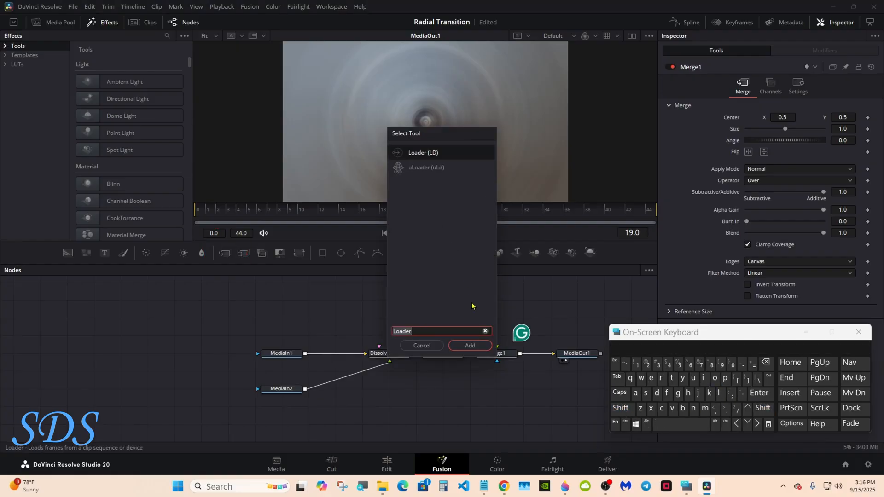
left_click(470, 346)
scroll(593, 175, "down", 4)
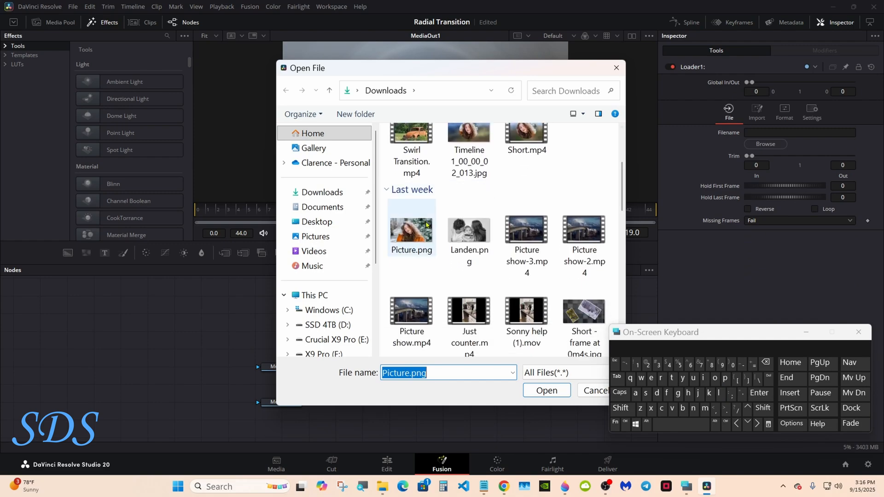
double_click(422, 233)
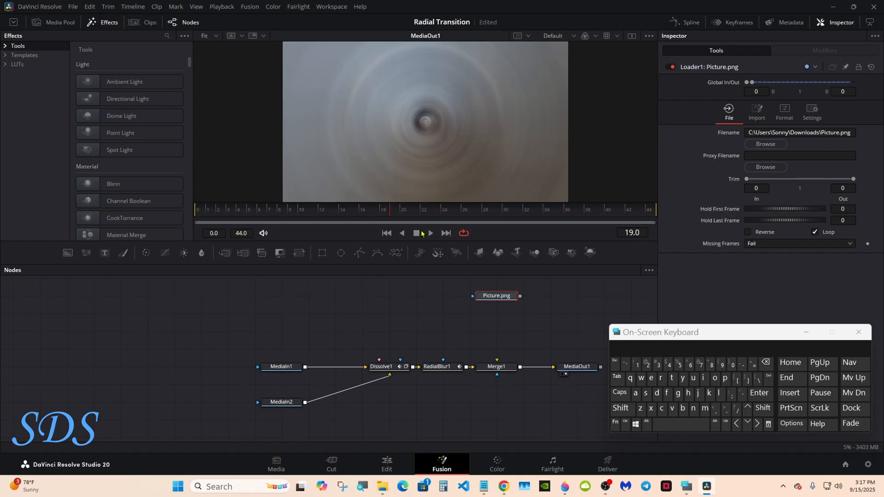
left_click_drag(519, 296, 497, 369)
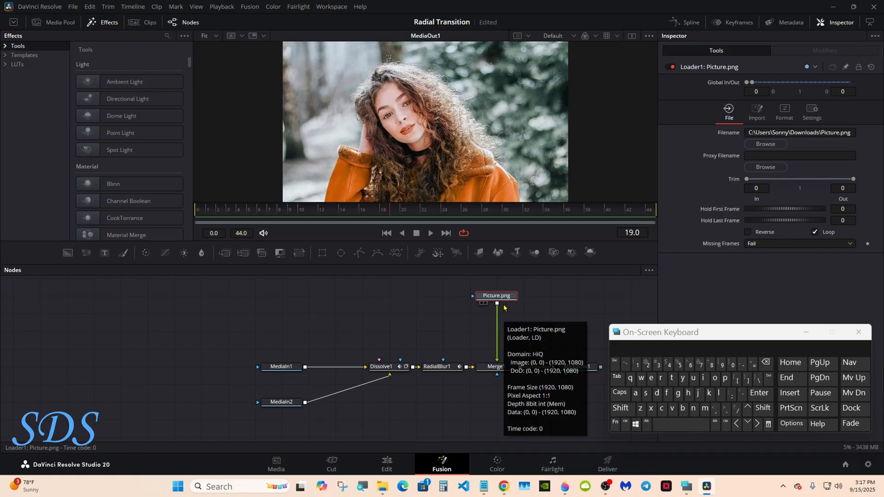
- Insert a Resize node after the Picture.png loader and enable its Auto Resolution
left_click(620, 408)
left_click(675, 424)
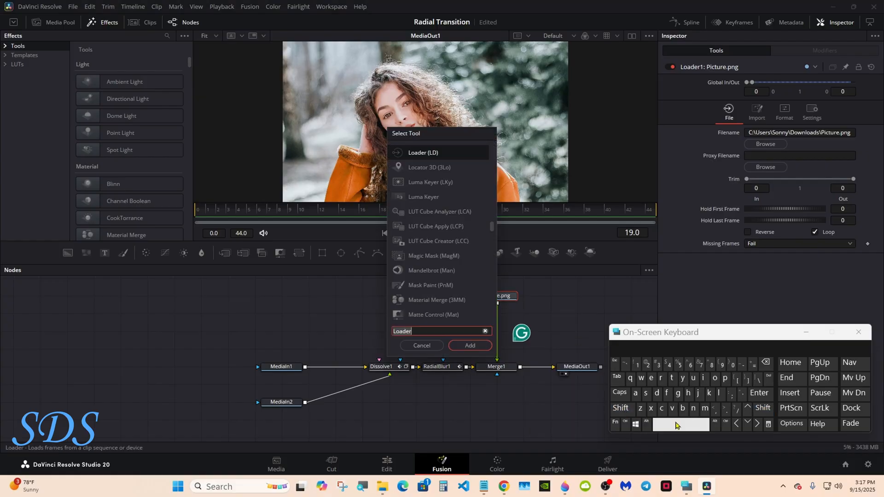
left_click(661, 378)
left_click(651, 378)
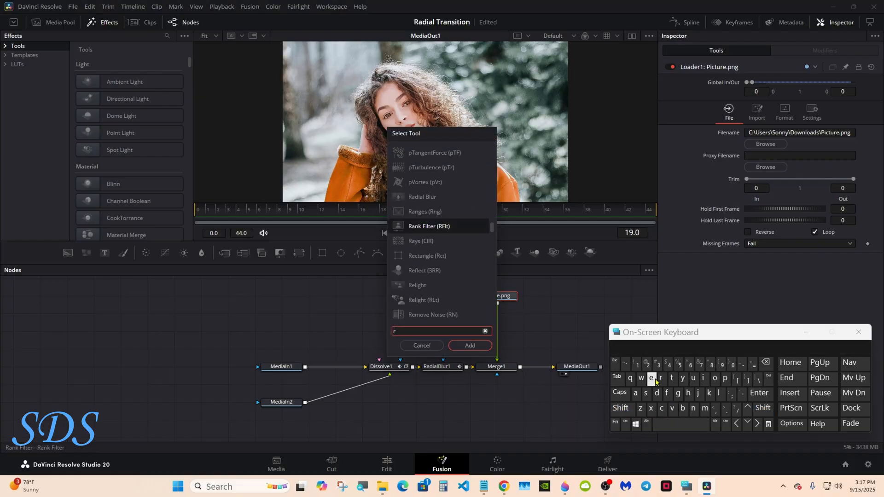
left_click(649, 394)
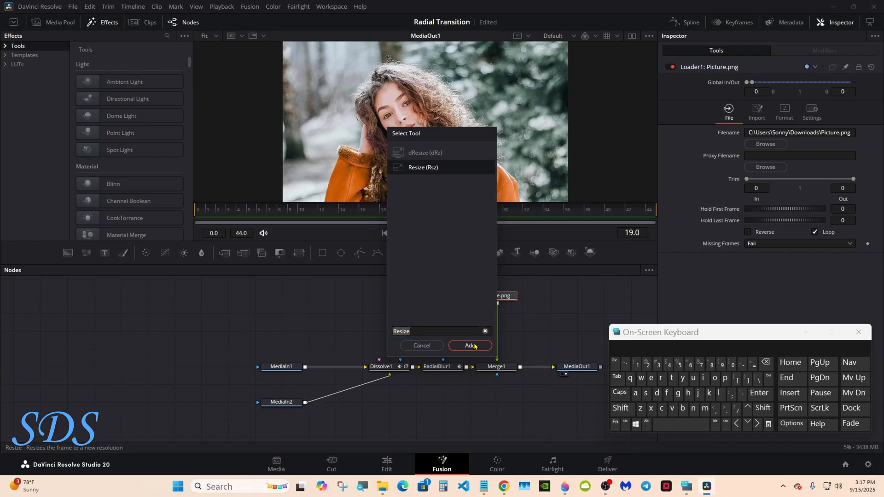
left_click(469, 346)
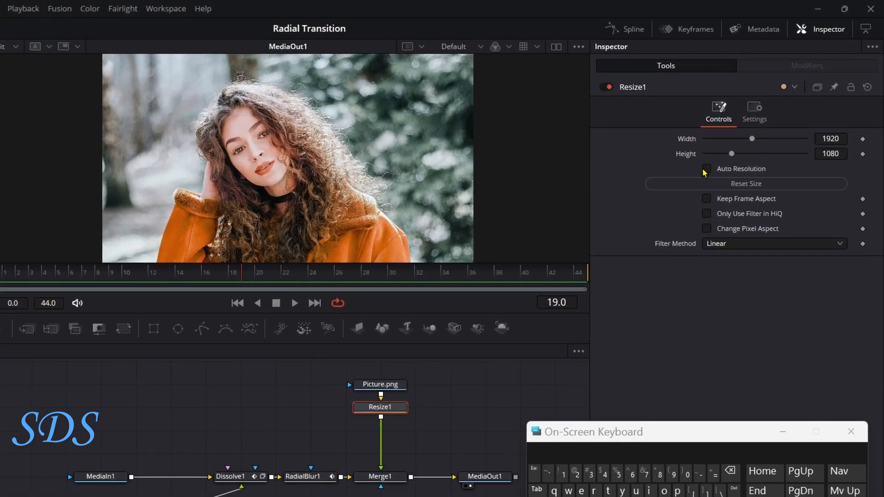
left_click(707, 170)
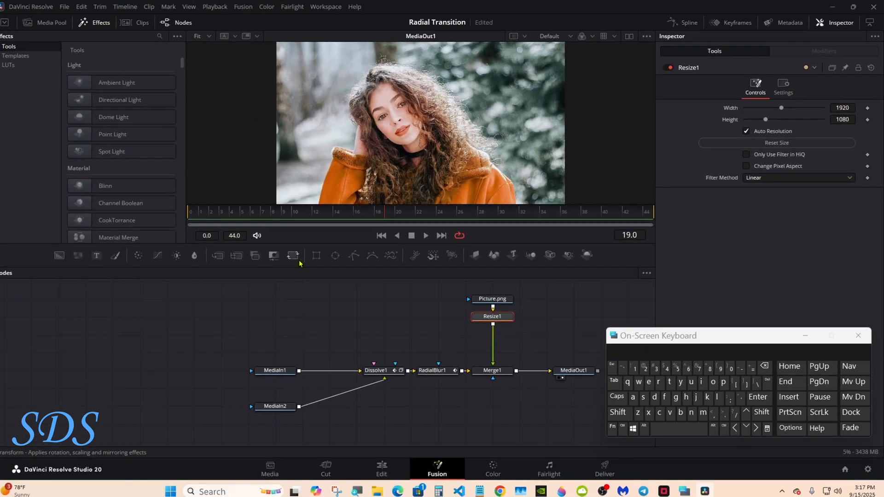
- Add a Transform node between Resize1 and Merge1
left_click(299, 252)
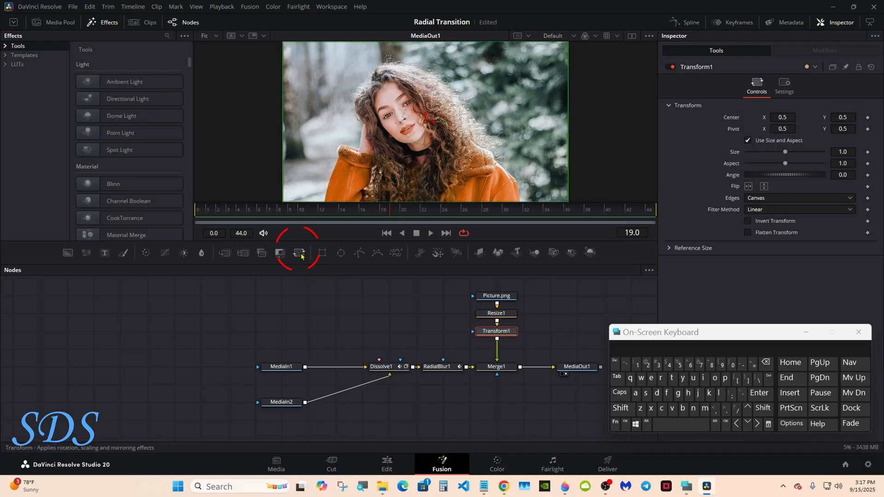
- Add an Ellipse mask connected to Merge1's mask input and link its Width to its Height with an expression
left_click_drag(340, 252, 499, 375)
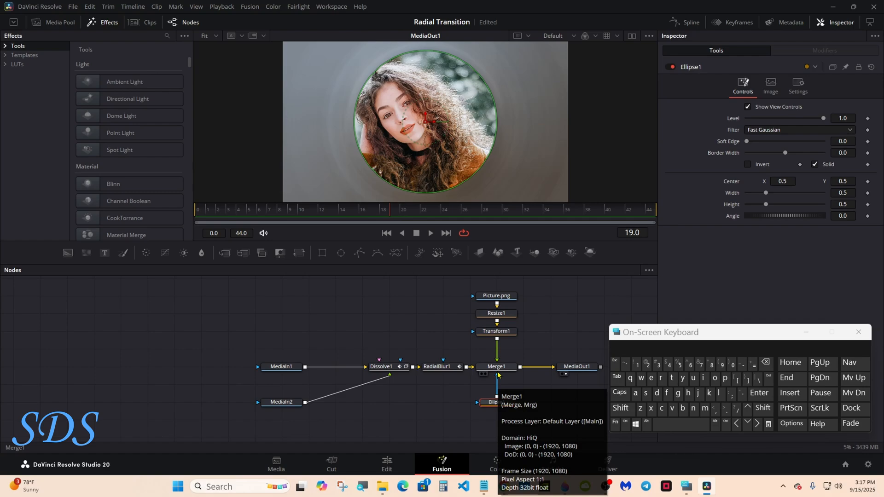
left_click_drag(657, 332, 507, 361)
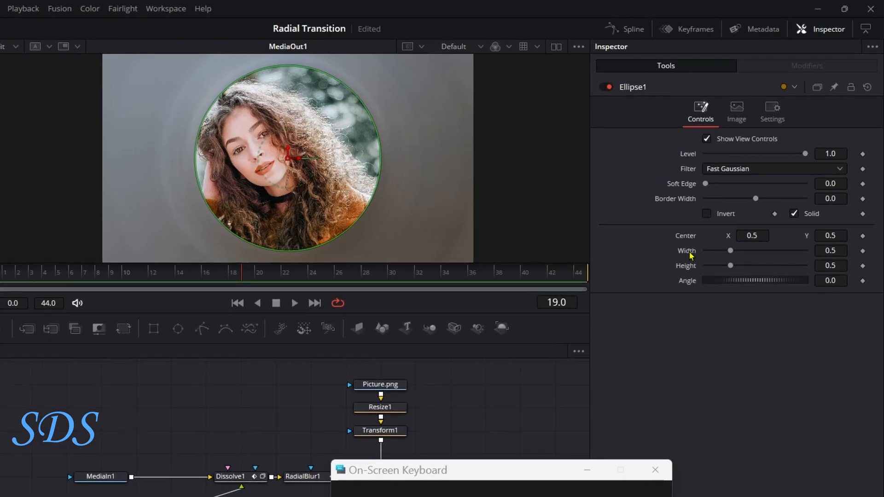
right_click(690, 254)
mouse_move(712, 307)
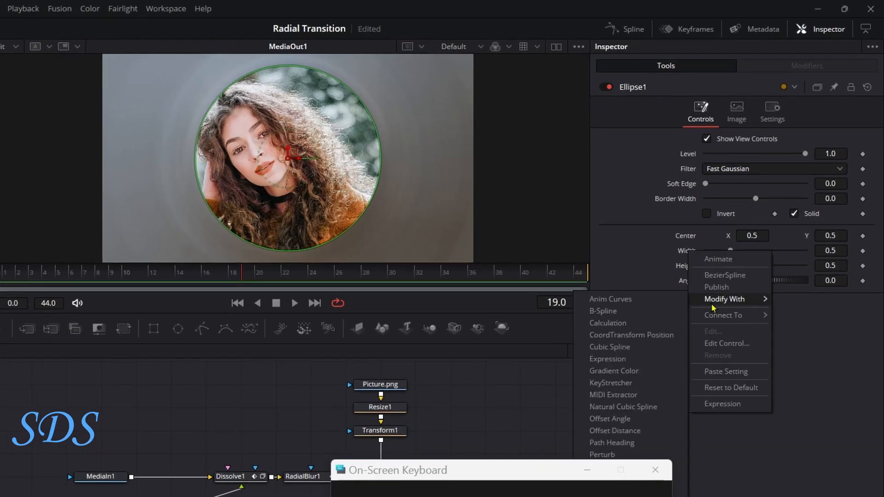
left_click(715, 405)
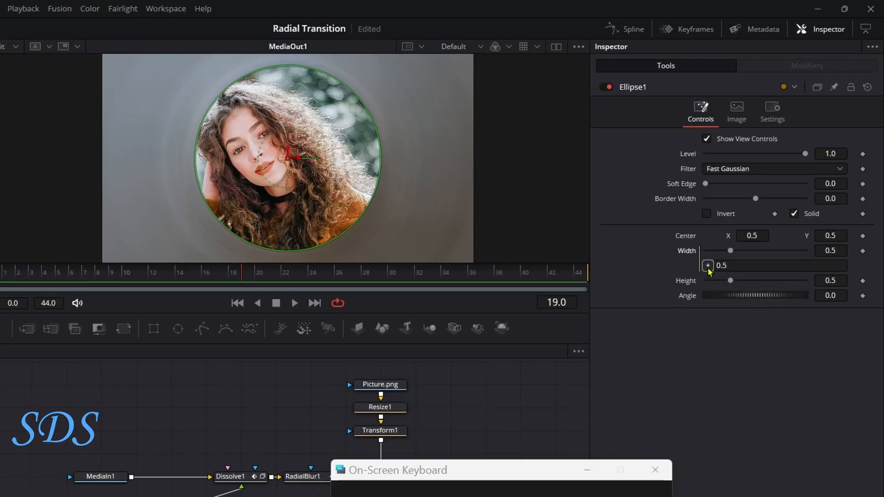
left_click_drag(707, 266, 730, 282)
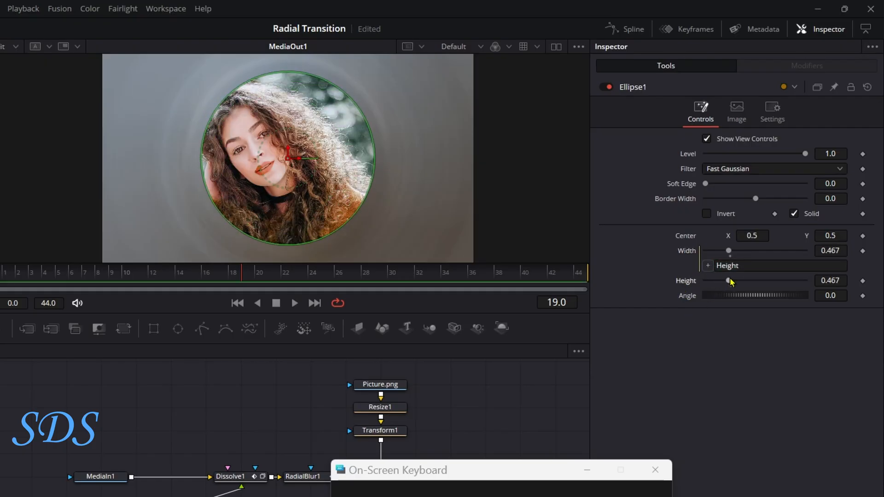
- Modify Ellipse1's Height with Anim Curves and open the modifier's settings
right_click(690, 283)
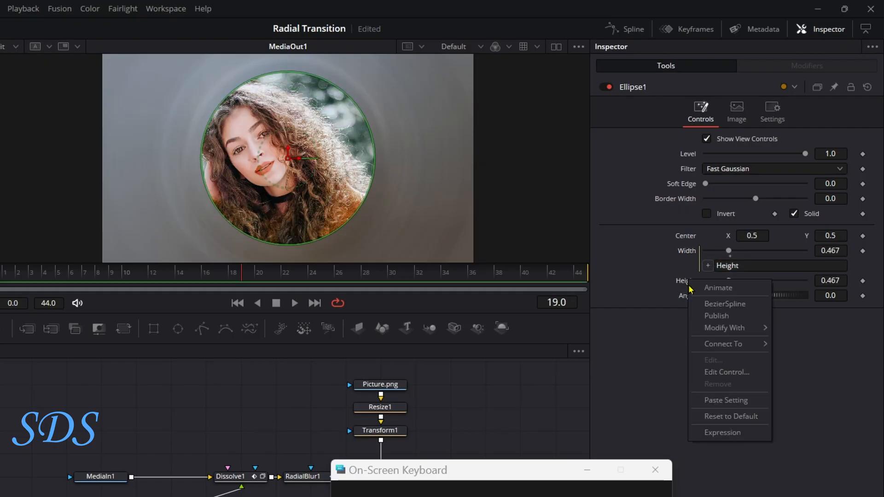
mouse_move(732, 328)
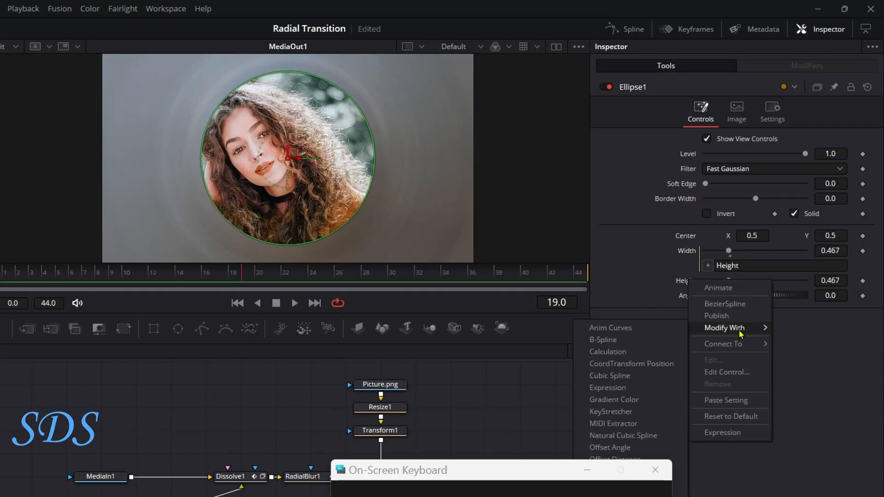
left_click(654, 332)
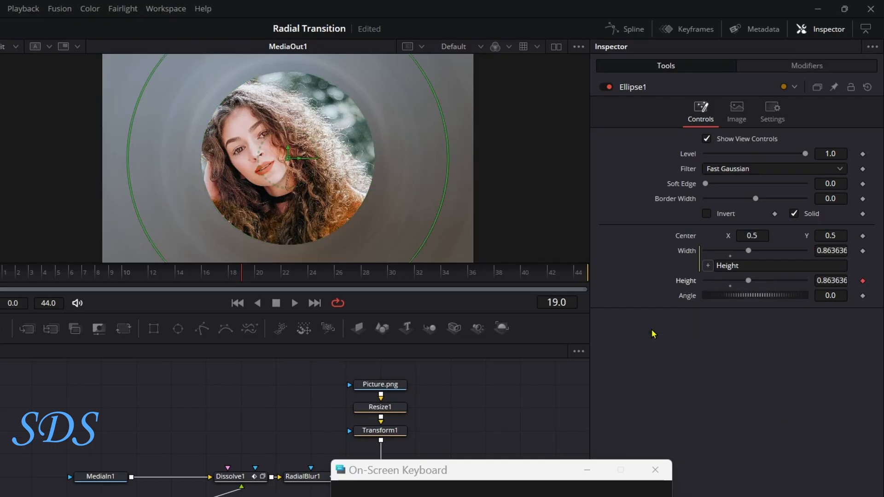
left_click(795, 66)
left_click_drag(460, 469, 161, 493)
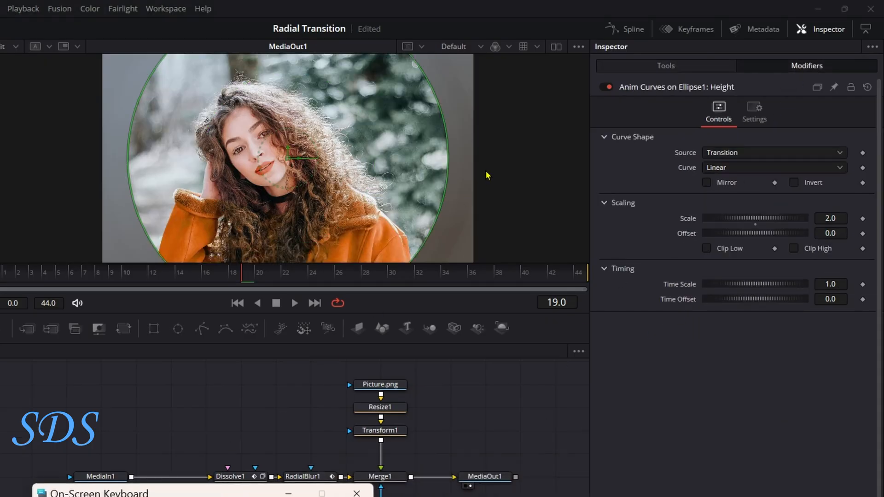
- Display Ellipse1's Height Anim Curves in the Spline editor, fit it to the view, and enable Mirror on the curve
left_click(631, 29)
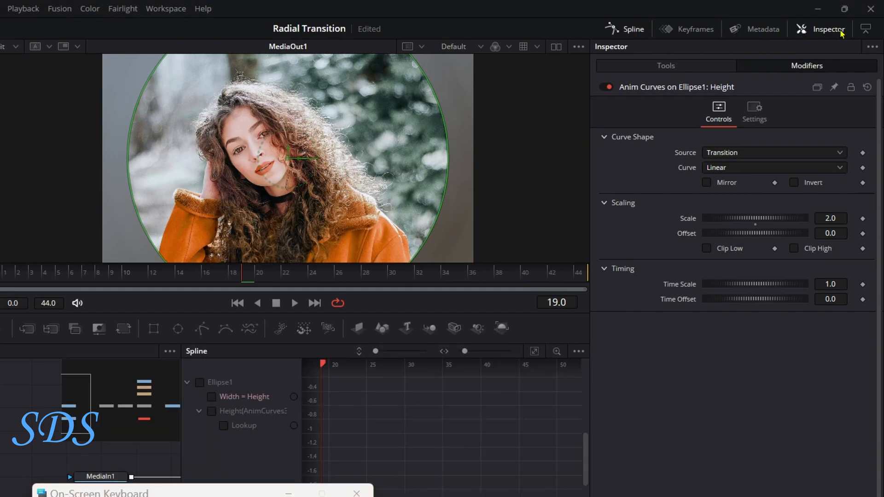
left_click(865, 29)
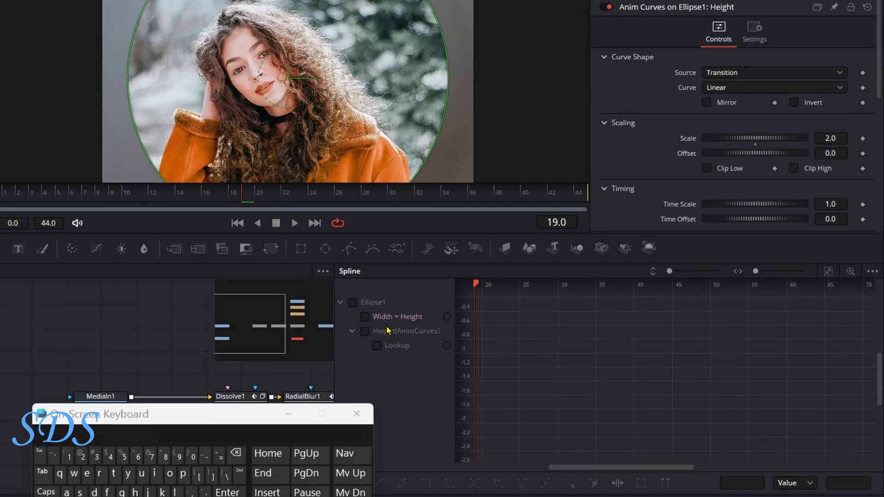
left_click(365, 411)
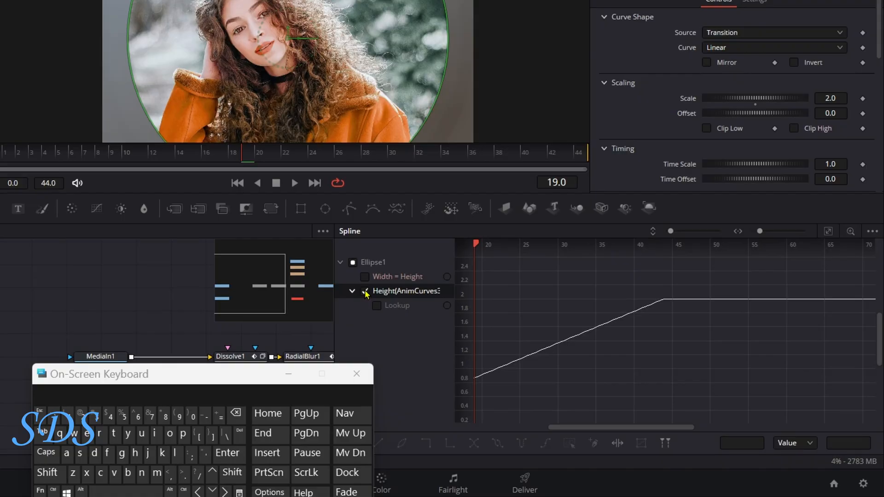
left_click(828, 231)
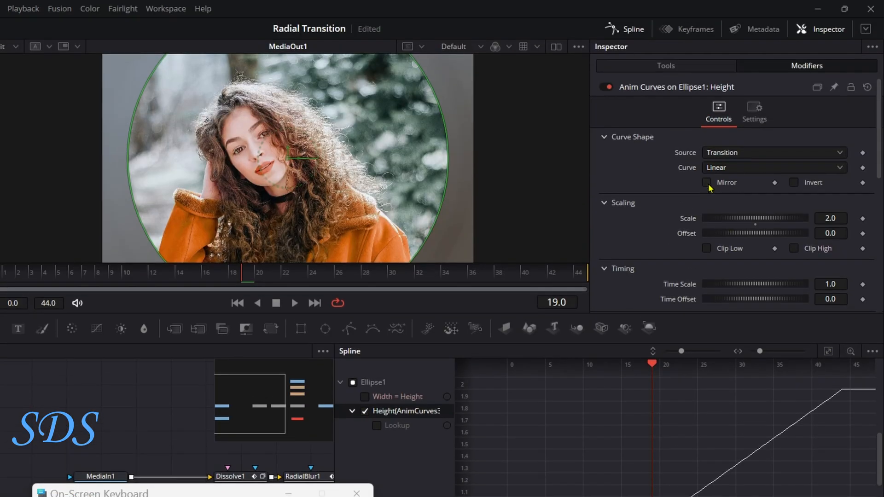
left_click(707, 183)
mouse_move(110, 275)
left_mouse_down()
mouse_move(97, 275)
mouse_move(233, 275)
mouse_move(115, 276)
left_mouse_up()
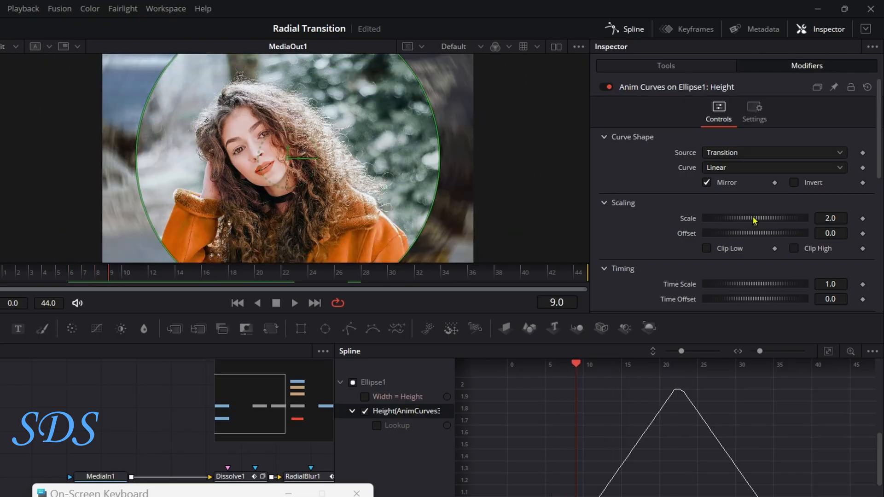
- Set the Scale of the ellipse's Height curve to 0.45 and scrub the timeline to check the circle's size
mouse_move(753, 217)
left_mouse_down()
mouse_move(777, 218)
mouse_move(739, 219)
left_mouse_up()
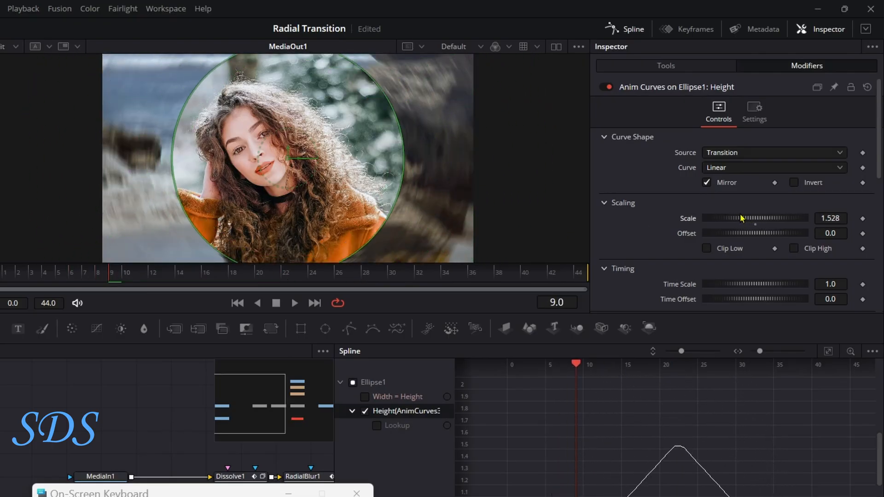
left_click(840, 217)
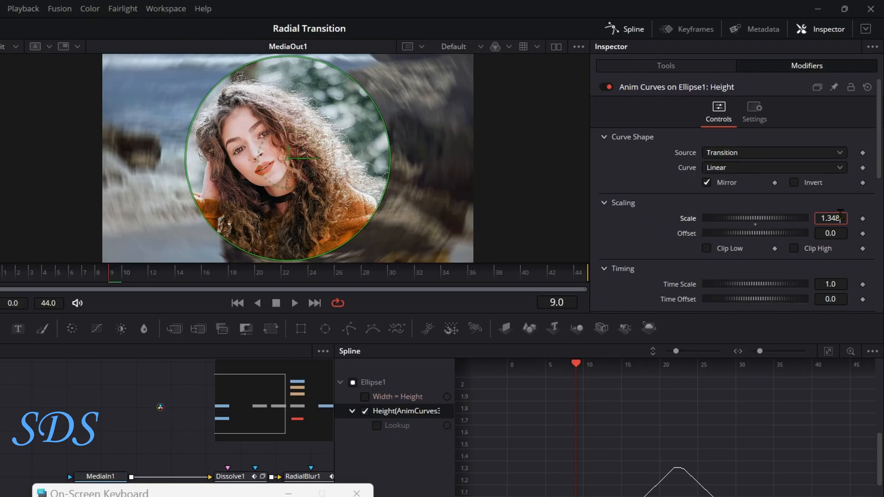
key("BackSpace")
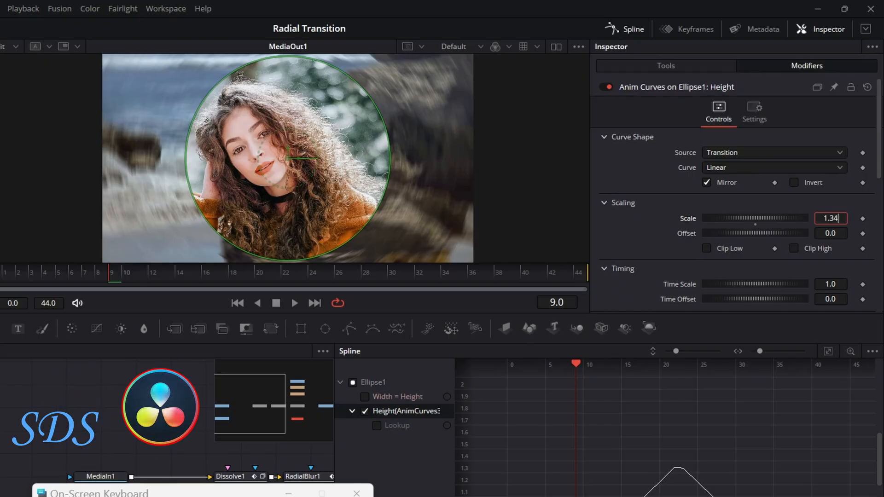
key("BackSpace")
key("BackSpace")
key("BackSpace")
key("BackSpace")
type("0.45")
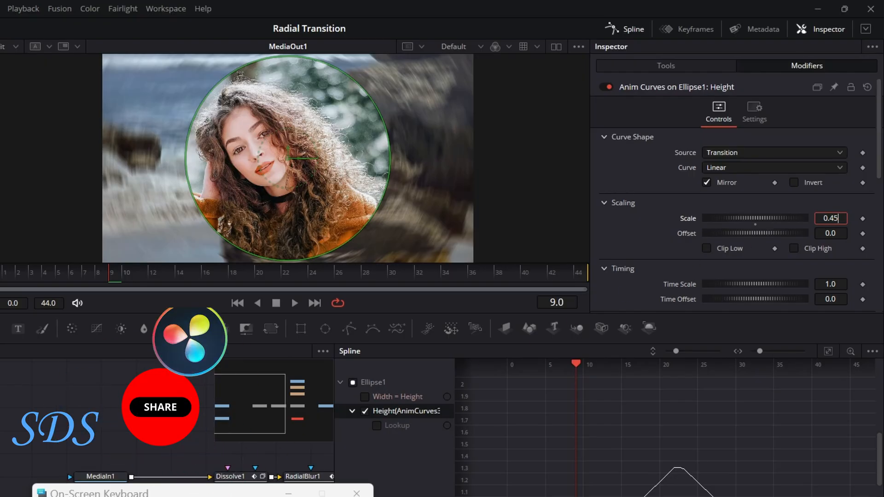
key("Tab")
left_click_drag(145, 271, 274, 275)
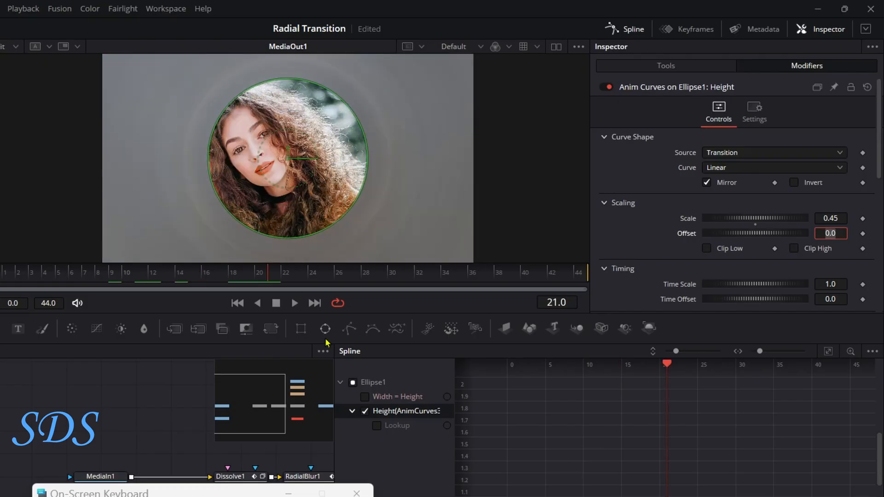
left_click(829, 352)
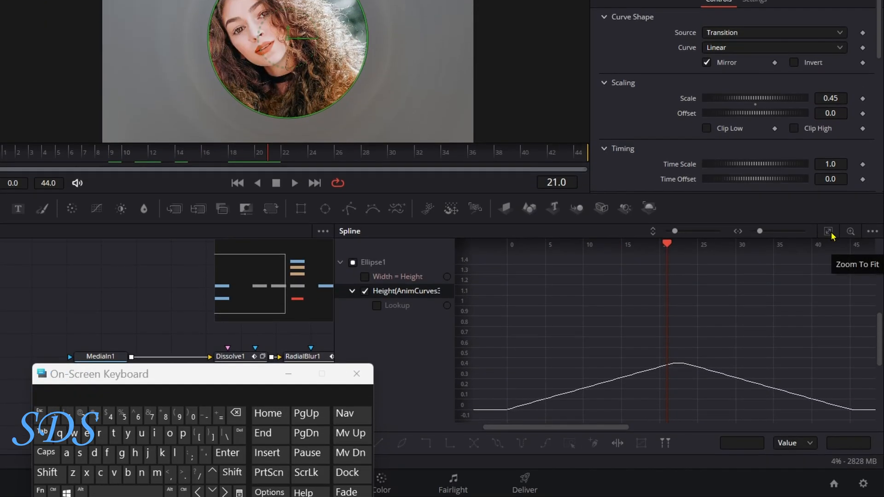
left_click(829, 232)
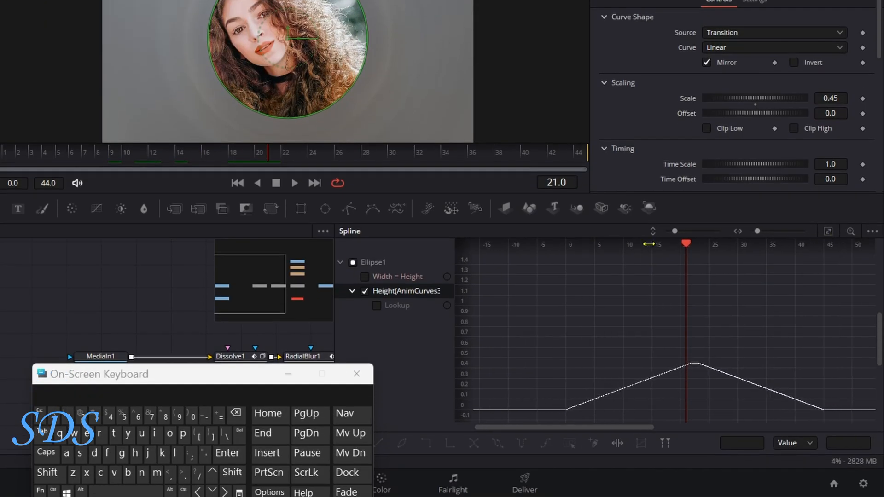
left_click_drag(54, 156, 366, 156)
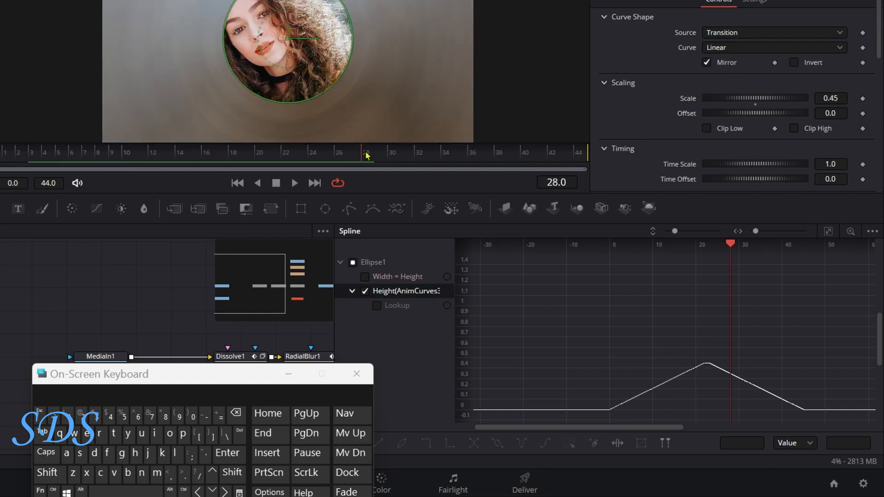
- Change the Height curve to Easing with Expo for both In and Out, and scrub through the timeline to preview it
left_click(737, 48)
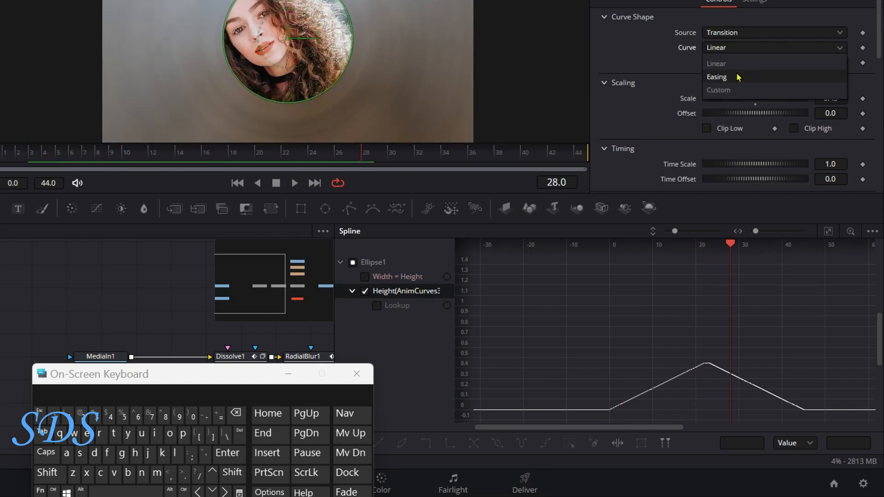
left_click(738, 73)
left_click(735, 62)
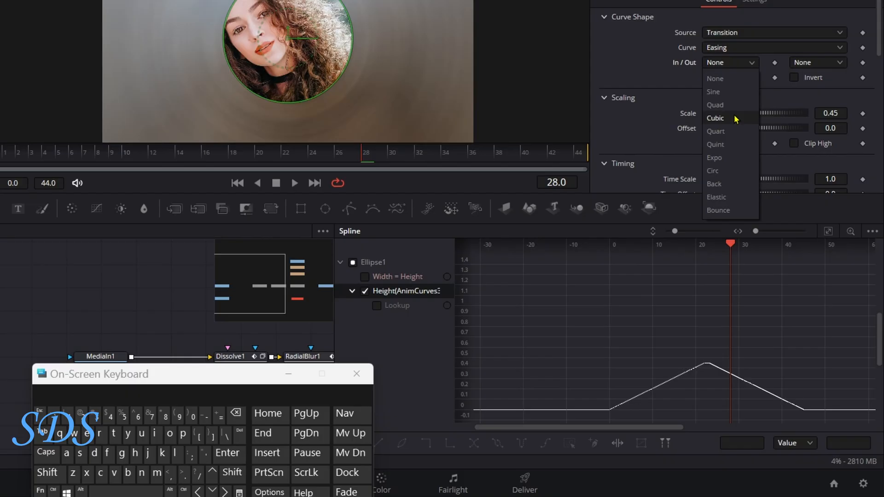
left_click(731, 158)
left_click(803, 63)
left_click(803, 158)
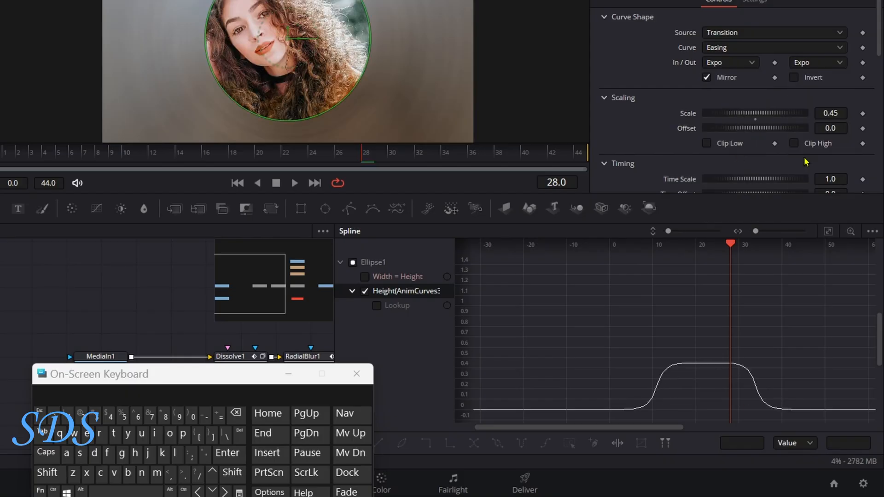
left_click_drag(803, 224, 686, 264)
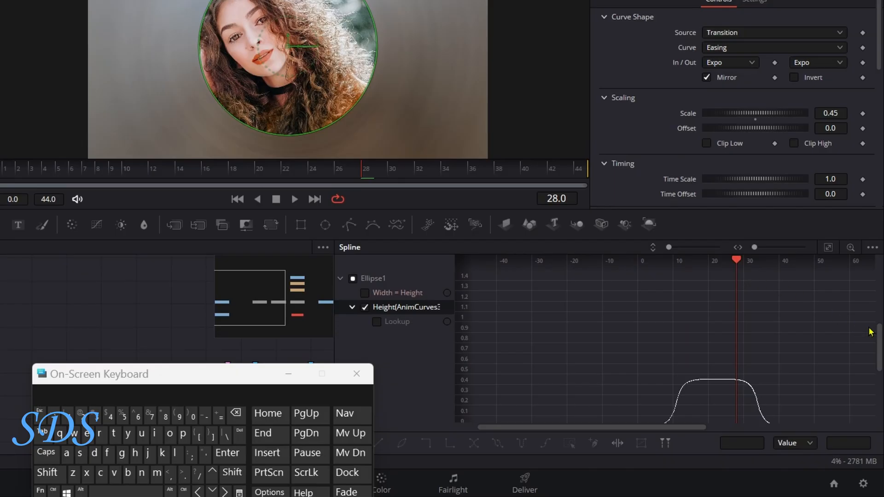
left_click_drag(880, 335, 880, 351)
left_click(827, 247)
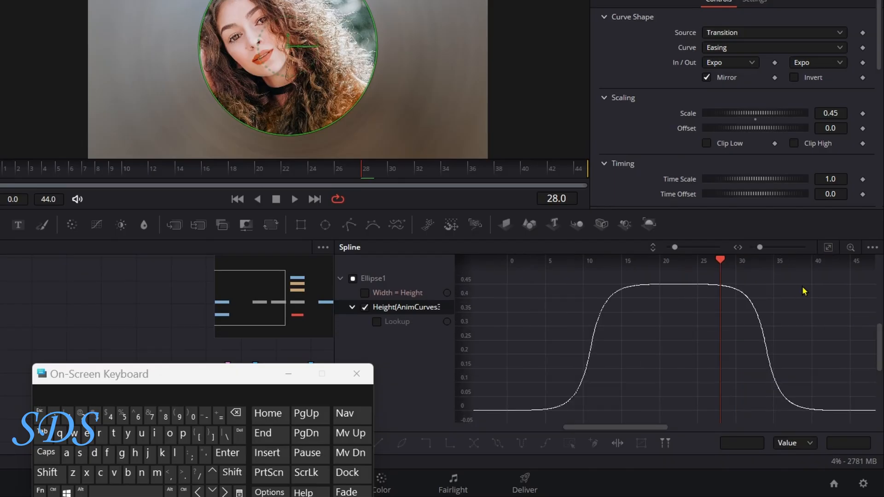
left_click(180, 171)
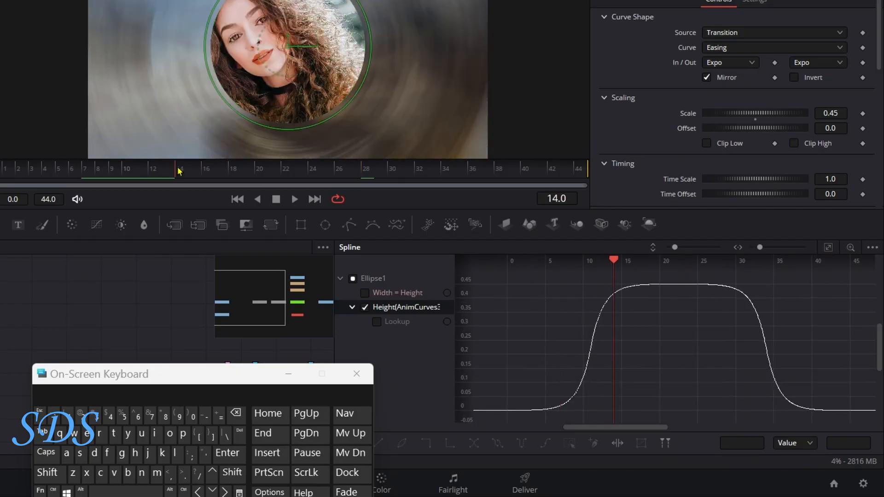
left_click_drag(180, 170, 502, 170)
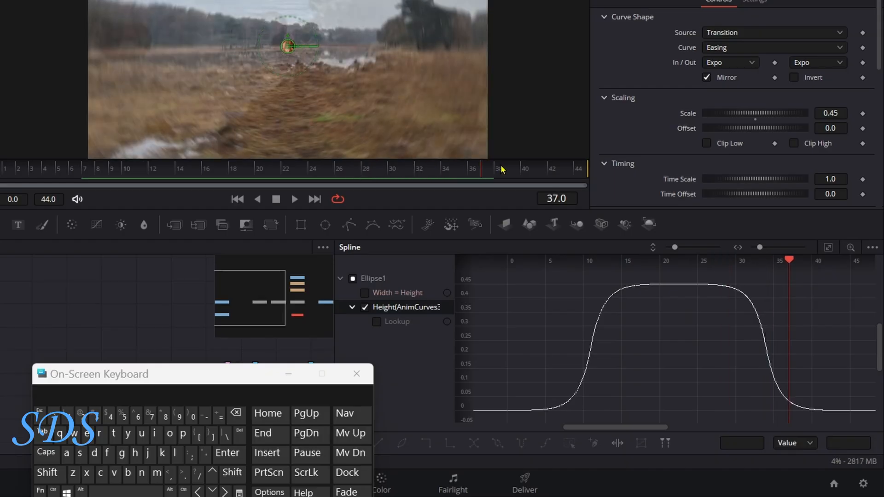
- Try Elastic easing for both In and Out on the Height curve and play back the transition
left_click(714, 64)
left_click(721, 197)
left_click(805, 65)
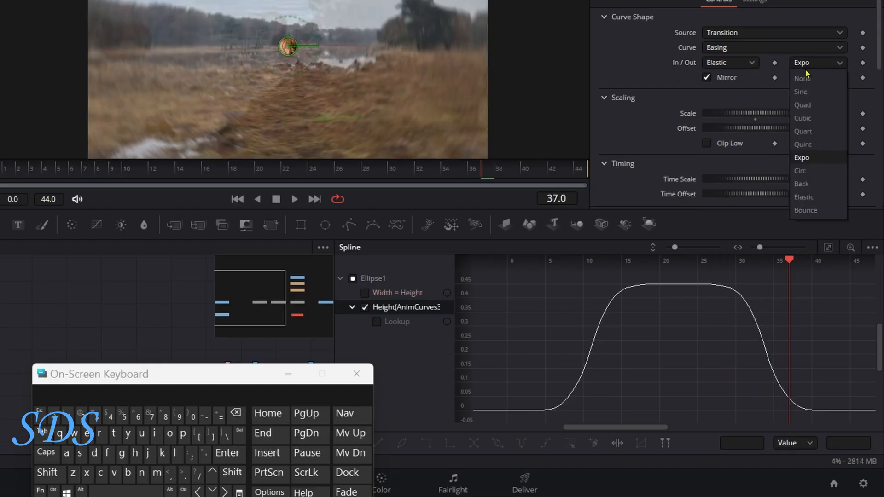
left_click(803, 197)
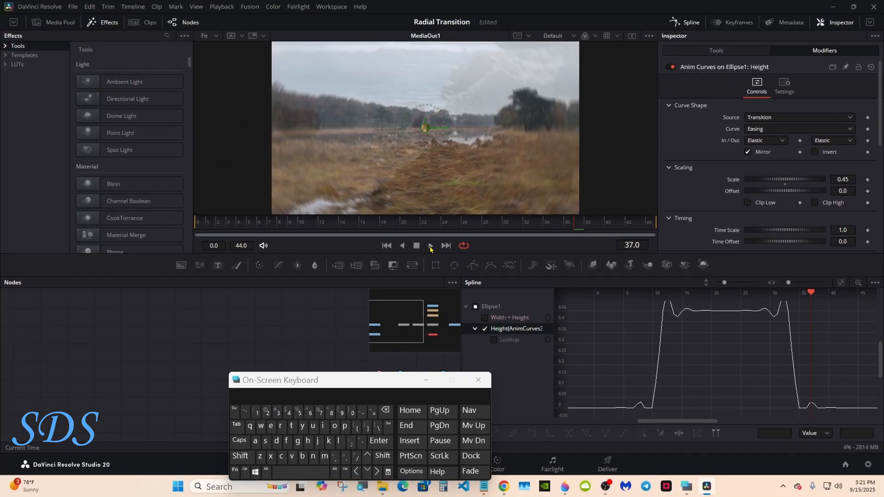
left_click(295, 201)
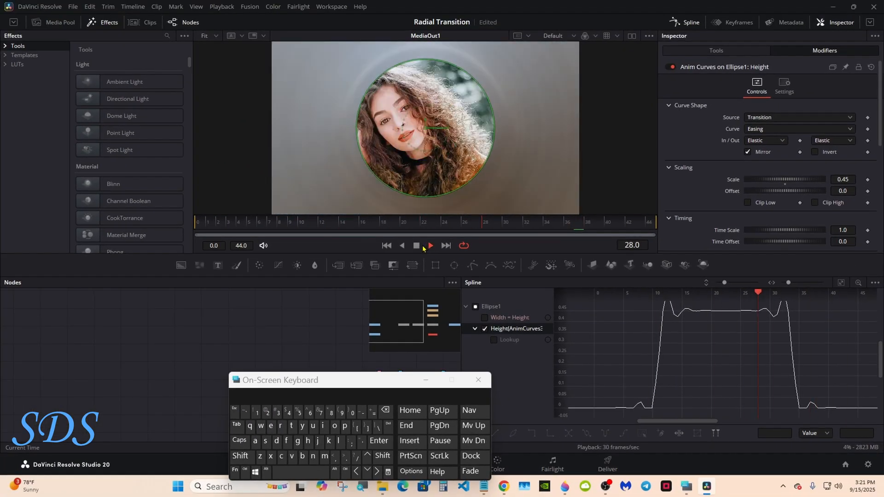
left_click(418, 246)
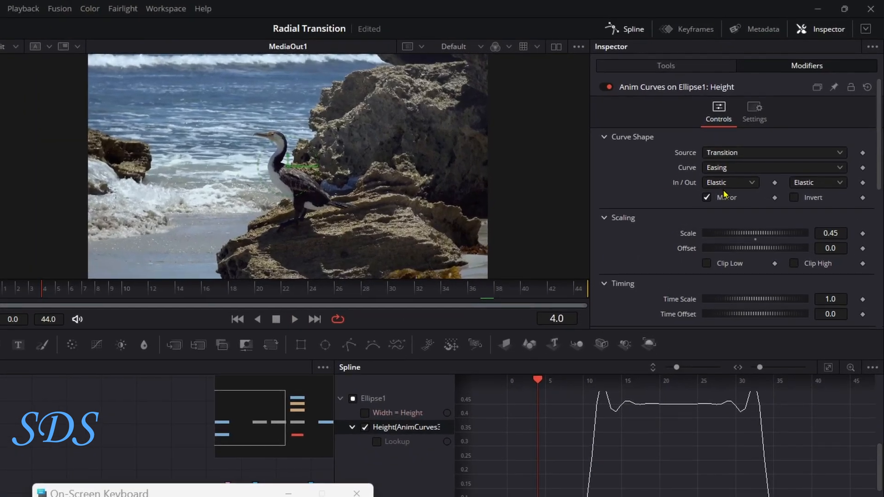
- Set the Height curve's In and Out easing back to Expo
left_click(721, 182)
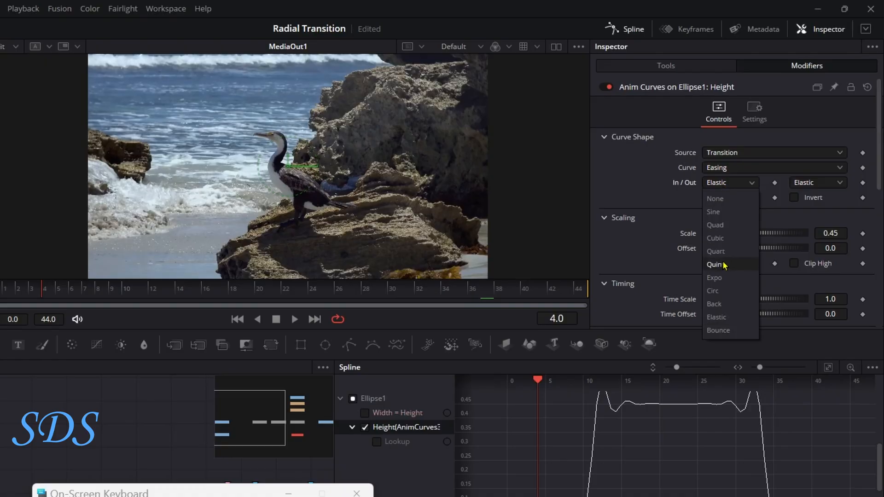
left_click(725, 278)
left_click(803, 182)
left_click(804, 279)
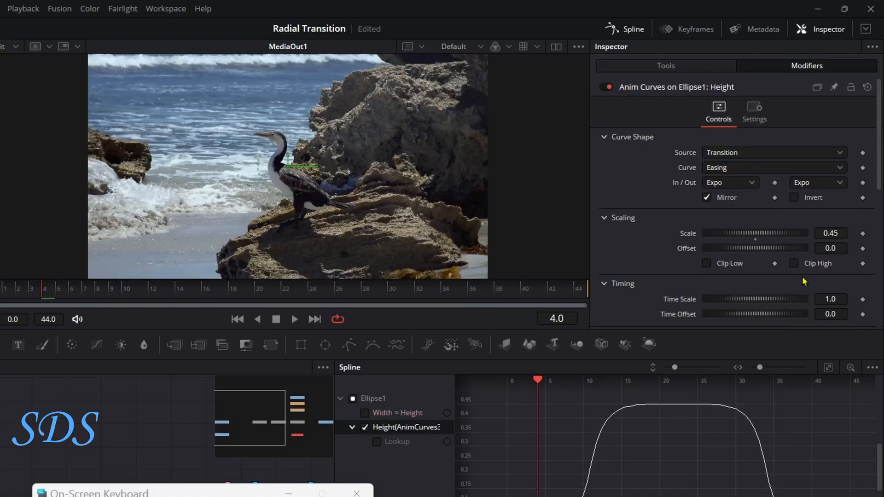
- Close the Spline editor, extend the Inspector to full height and save the project
left_click(612, 29)
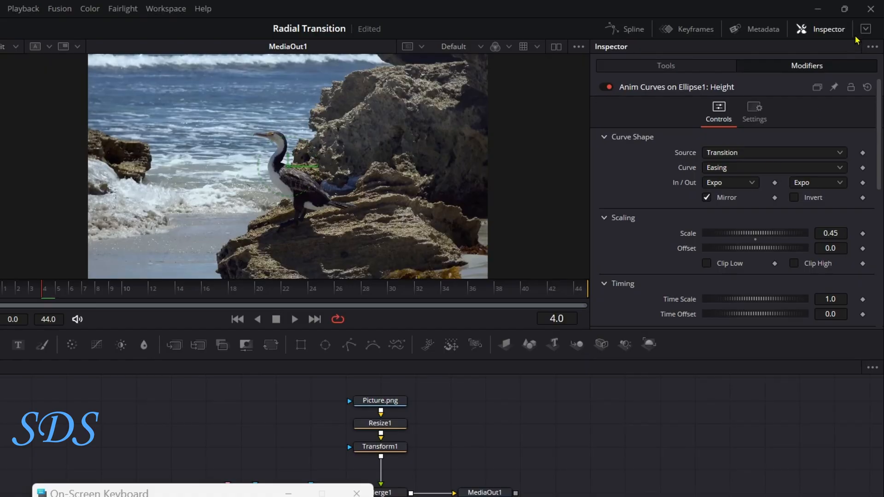
left_click(865, 29)
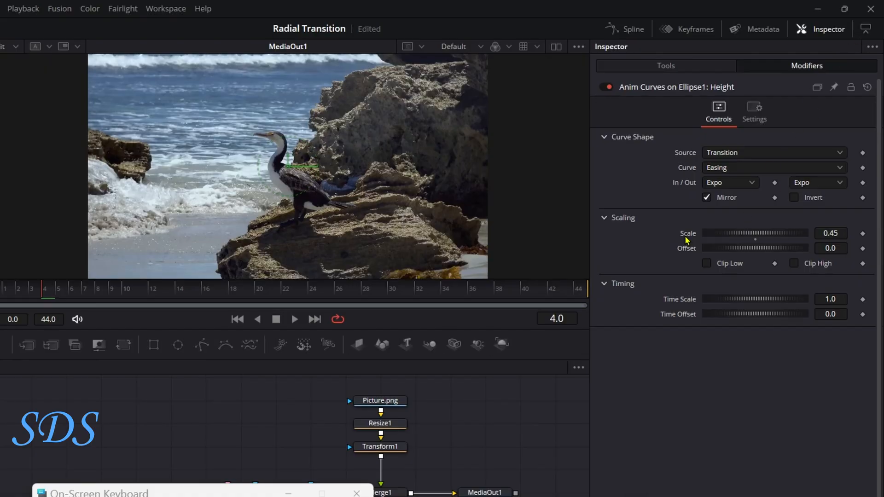
key("ctrl+s")
- At frame 23, try Scale values between about 0.5 and 1.1 on the Height curve to preview different circle sizes
left_click_drag(233, 289, 302, 288)
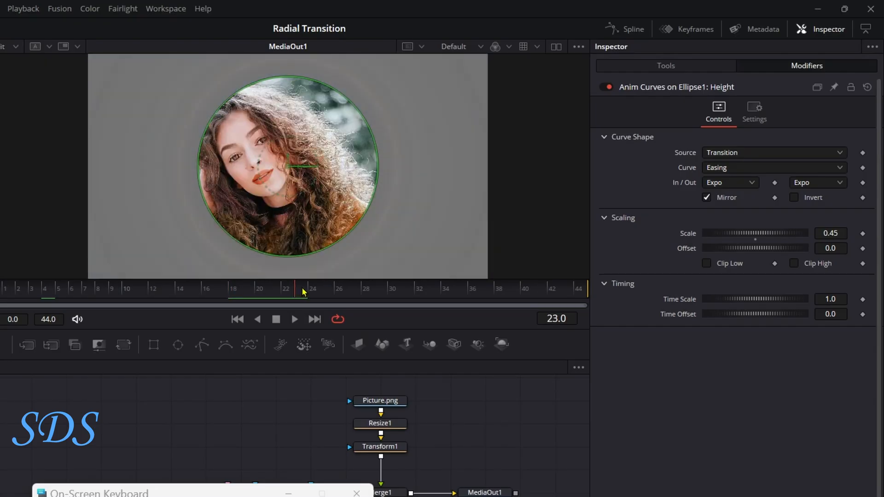
left_click_drag(746, 237, 749, 233)
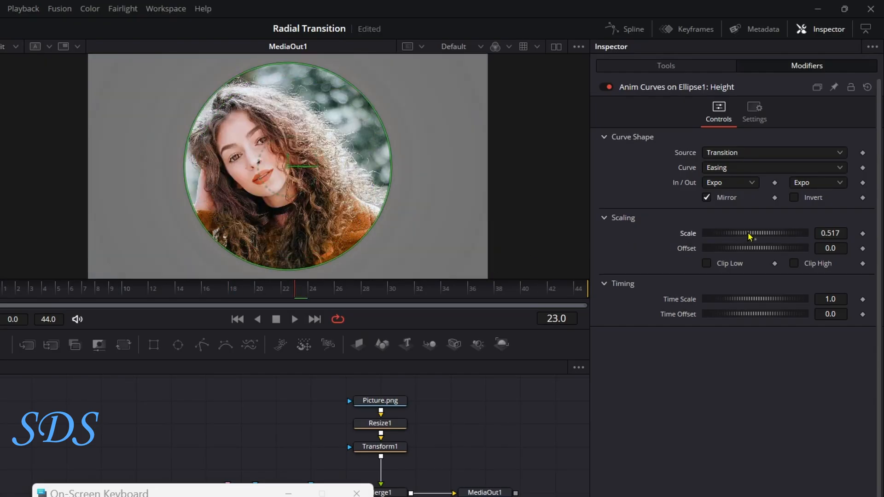
left_click_drag(749, 237, 765, 232)
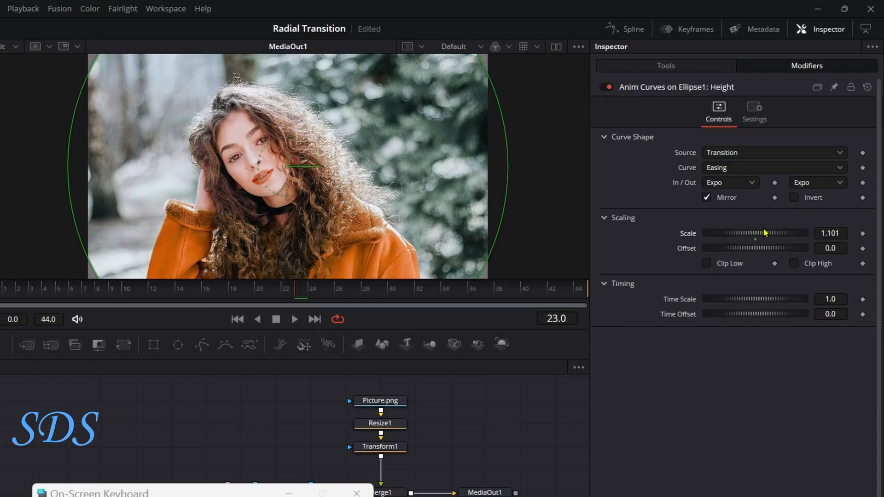
left_click_drag(758, 234, 756, 233)
left_click_drag(178, 490, 578, 416)
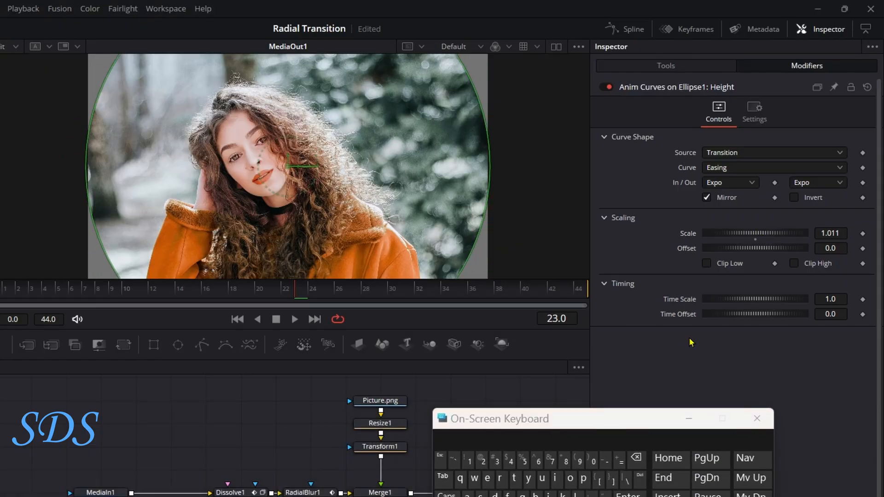
left_click_drag(775, 232, 769, 233)
- Set the Height curve's Scale back to 0.45
left_click(836, 234)
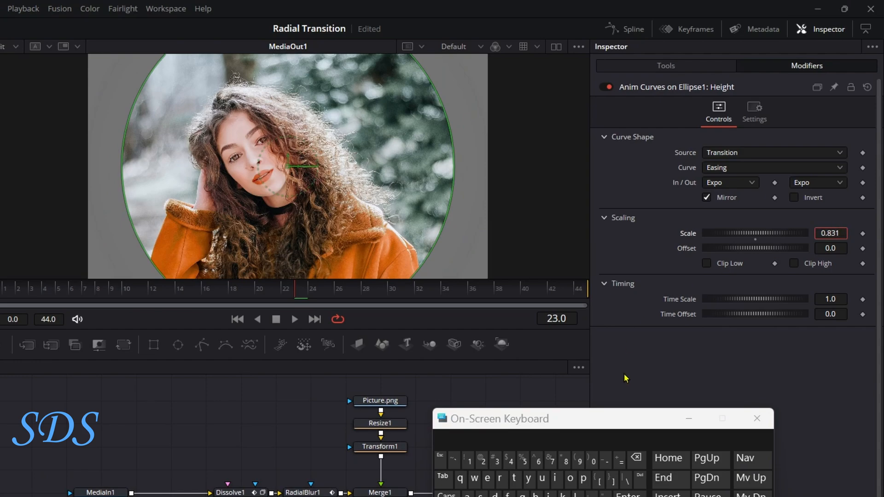
left_click(636, 459)
left_click(636, 459)
left_click(636, 459)
left_click(510, 459)
left_click(523, 459)
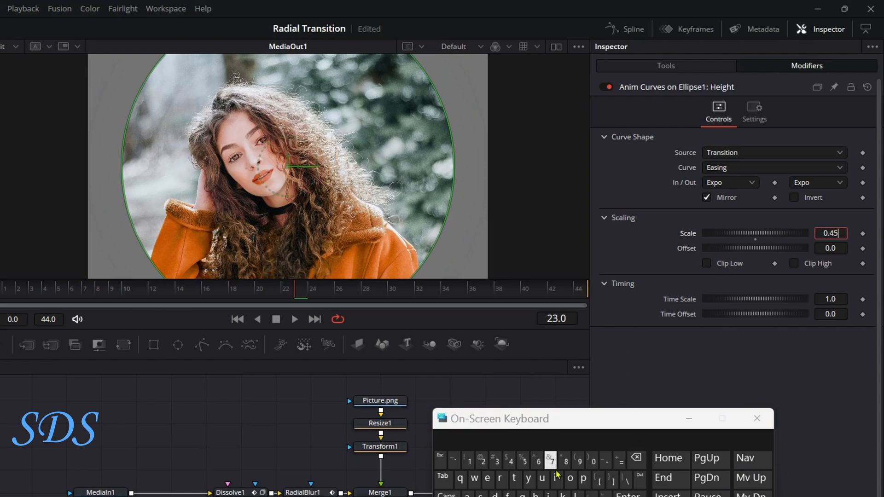
left_click(628, 495)
left_click_drag(591, 427, 505, 445)
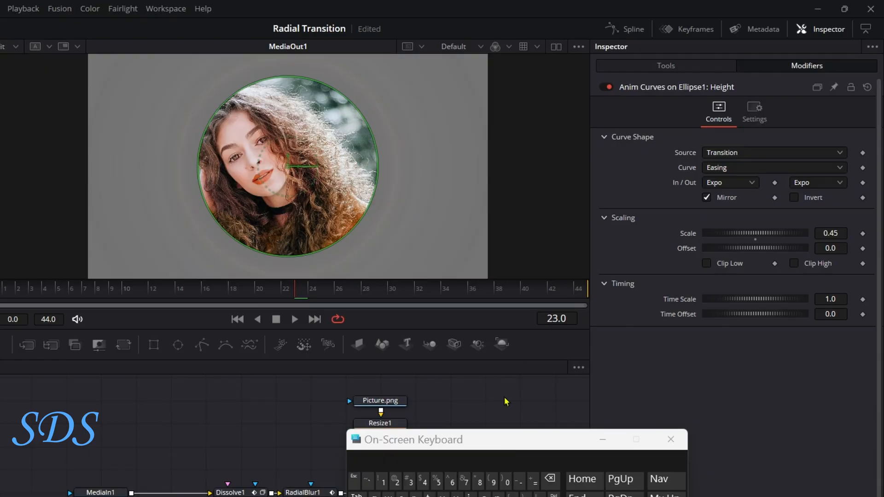
- Edit the Scale control of the Height curve, assigning it to the User page with a default value of 0.45
right_click(693, 236)
mouse_move(716, 286)
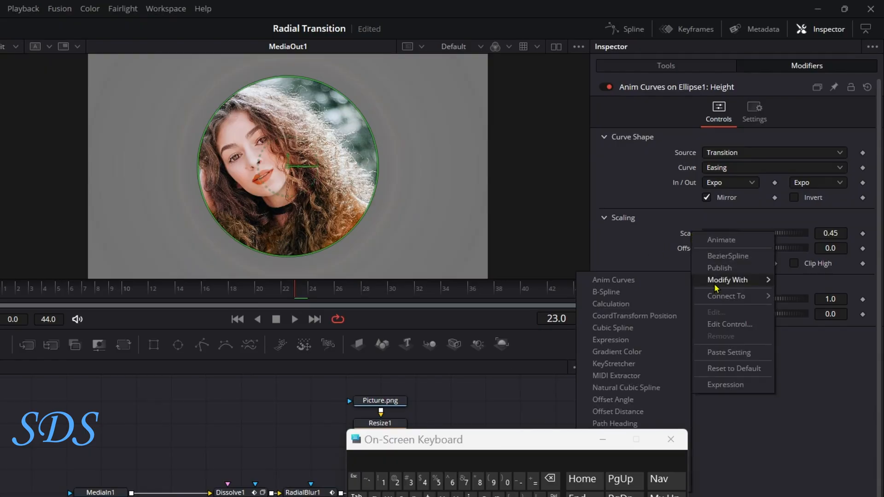
left_click(730, 325)
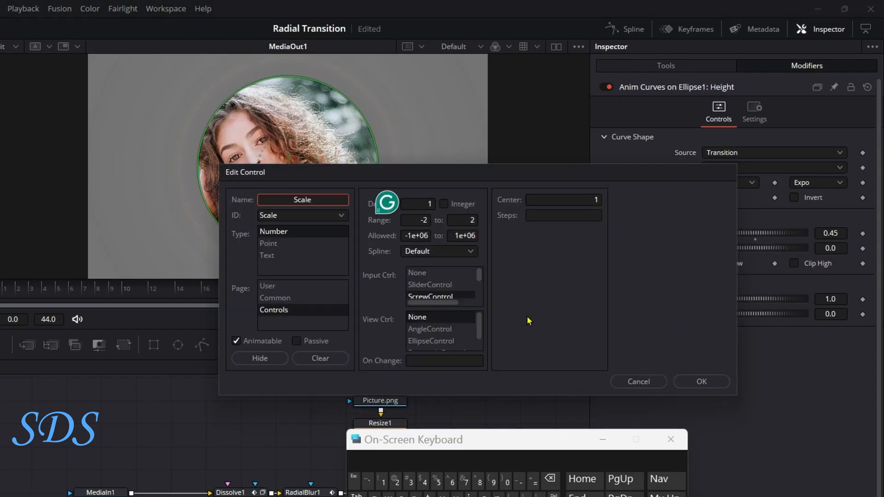
left_click(308, 287)
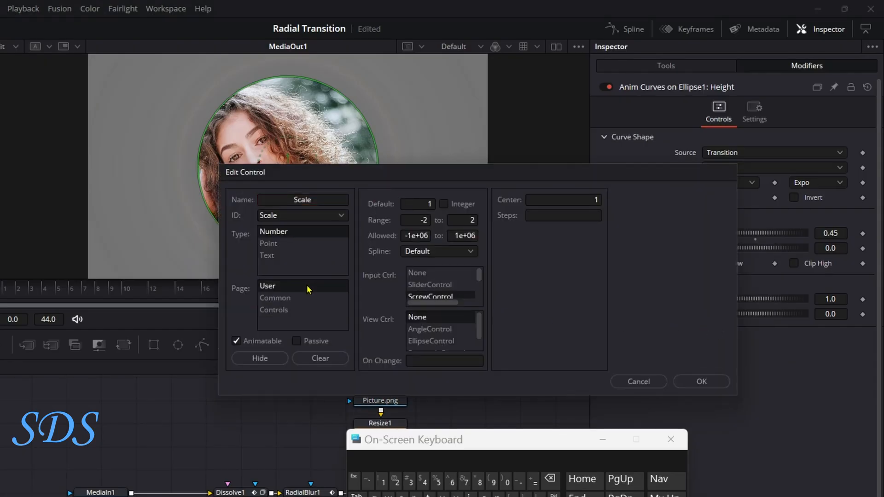
left_click(432, 203)
left_click(550, 480)
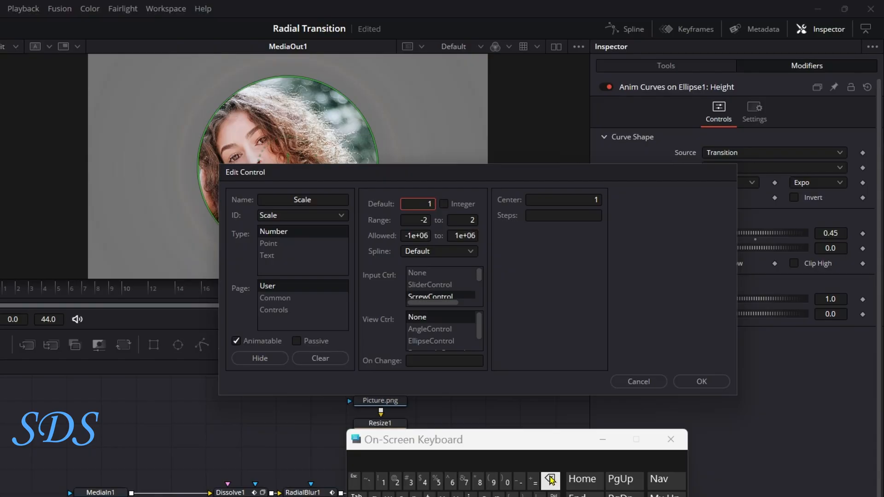
left_click(507, 481)
left_click(424, 481)
left_click(438, 481)
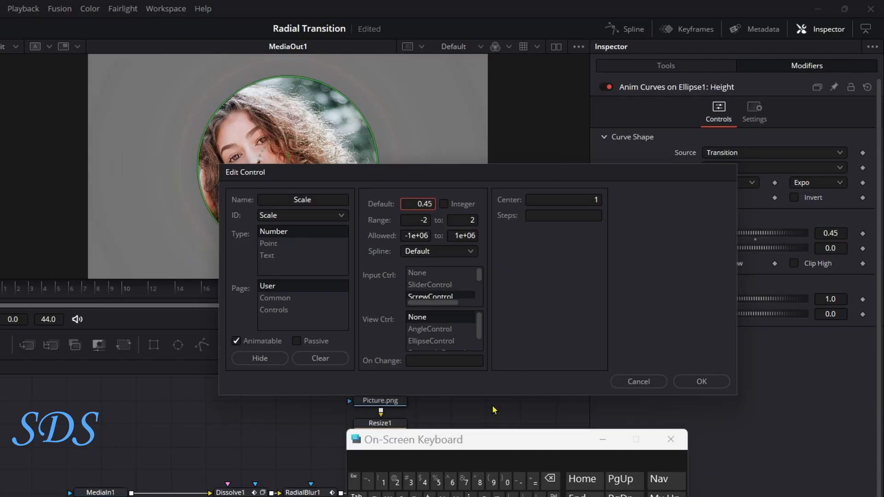
- Set the Scale control's range from 0.0 to 0.5
left_click(428, 220)
left_click(549, 479)
left_click(505, 481)
left_click(462, 219)
left_click(550, 479)
left_click(506, 481)
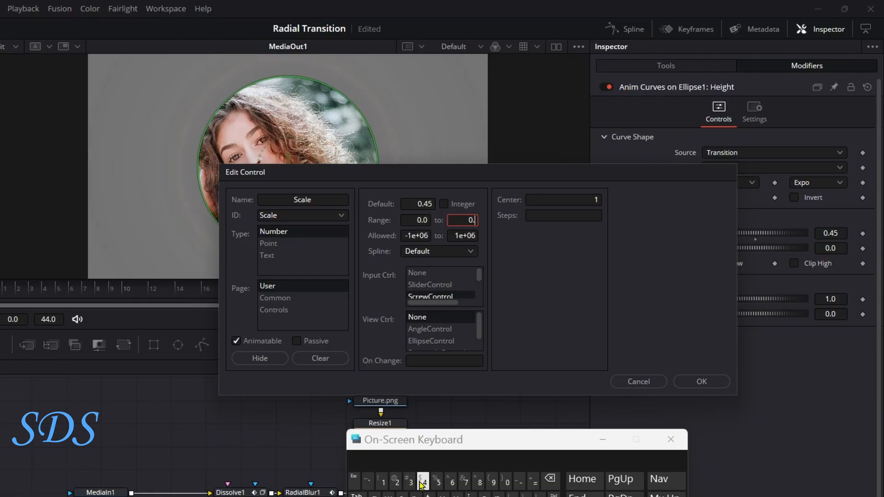
left_click(437, 482)
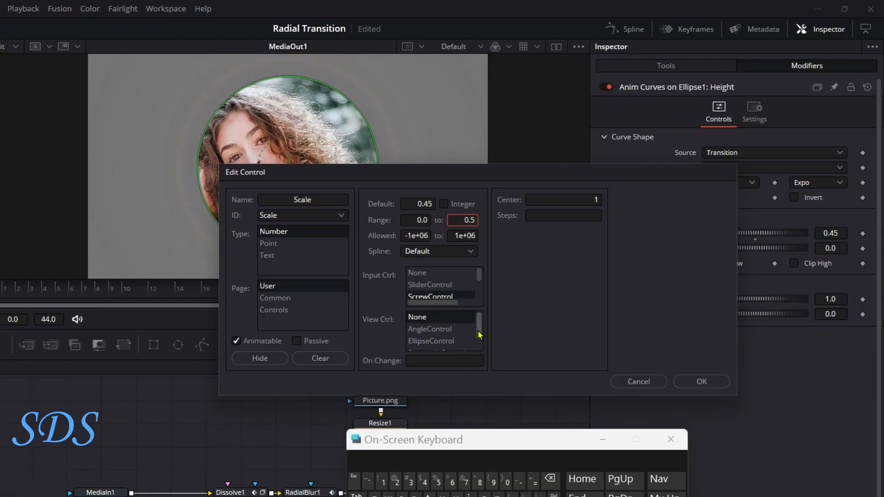
- Limit the Scale control's allowed values to 0.0 through 0.5
left_click(428, 235)
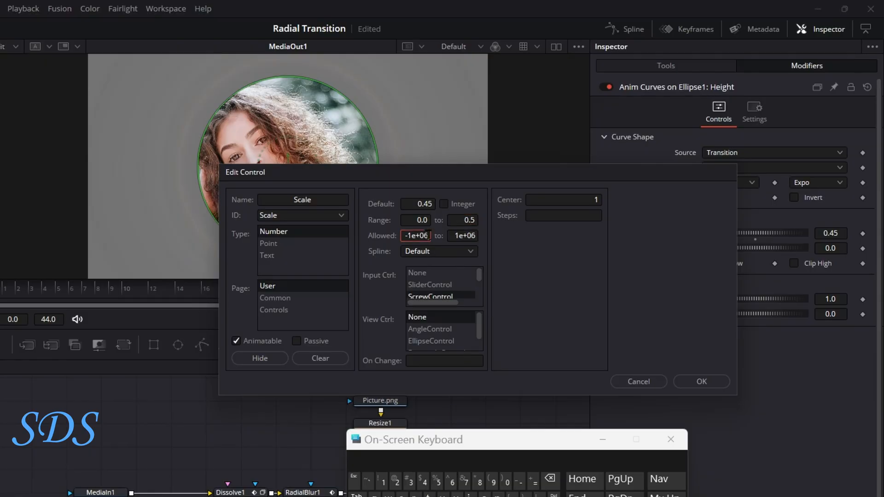
left_click(550, 480)
left_click(507, 483)
left_click(475, 235)
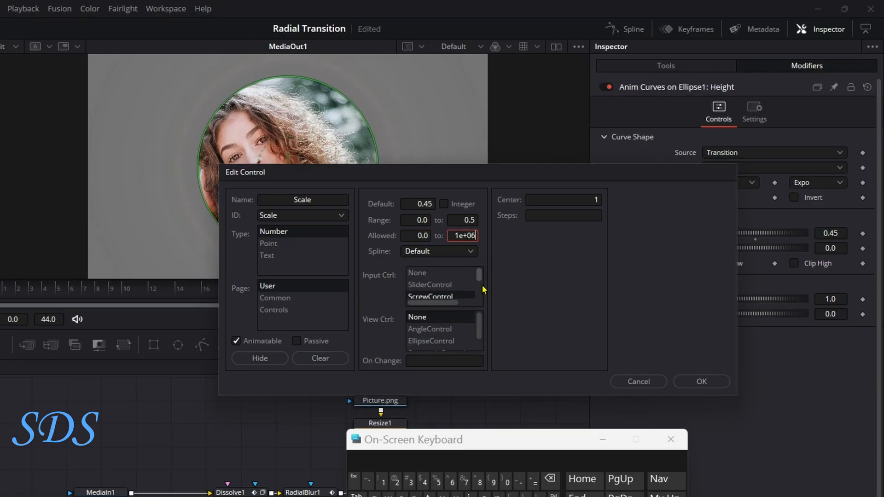
left_click(550, 480)
left_click(506, 483)
type(".")
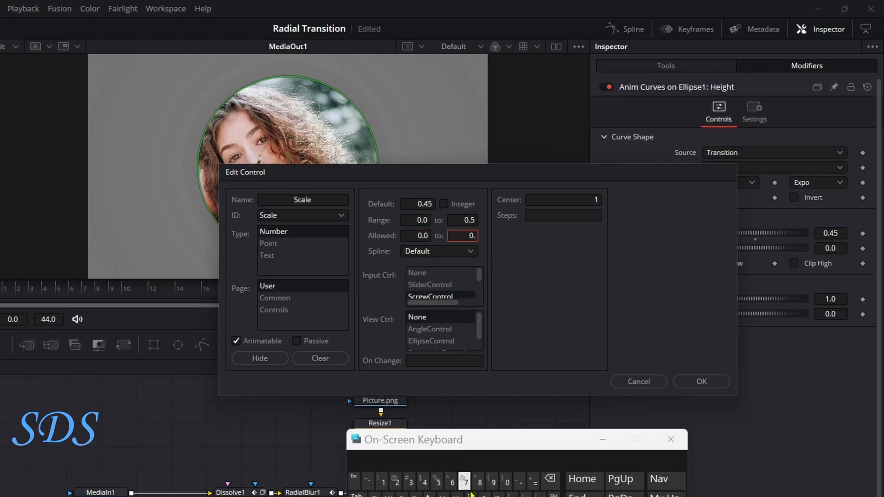
left_click(437, 481)
- Make the Scale control a SliderControl centred at 0.5, apply the changes and check the slider on the User page
left_click(461, 286)
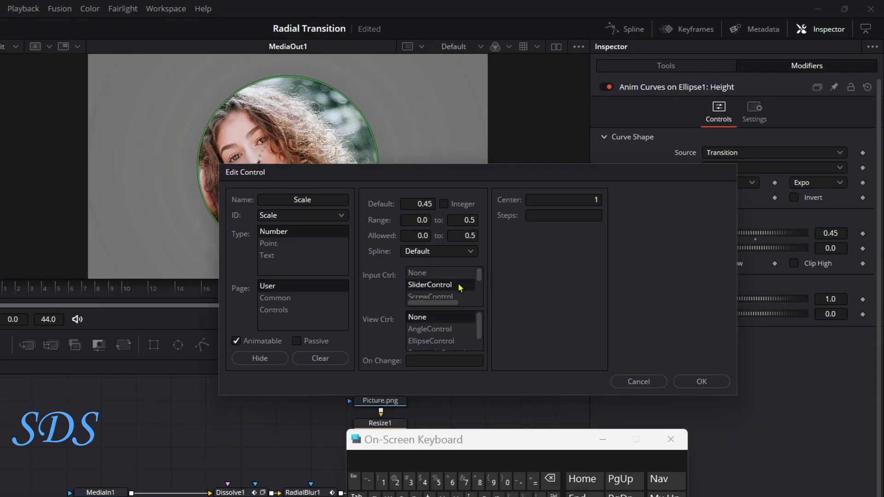
left_click(598, 199)
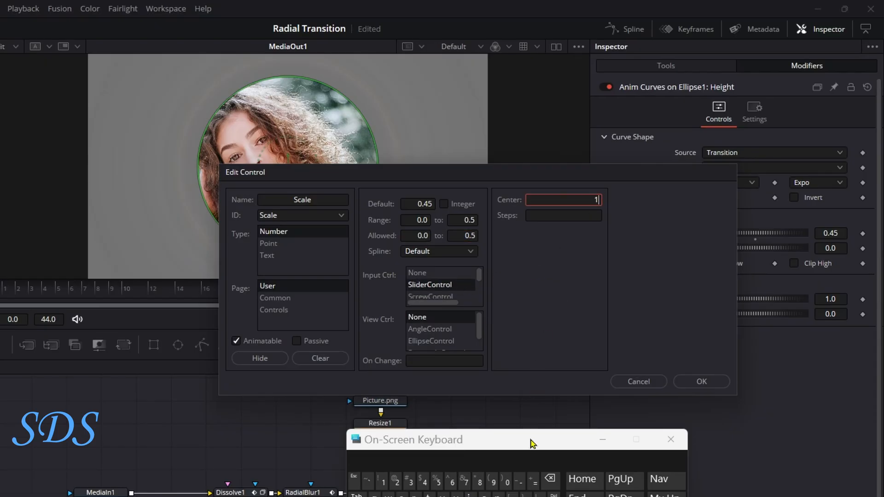
left_click(550, 480)
left_click(506, 482)
left_click(437, 481)
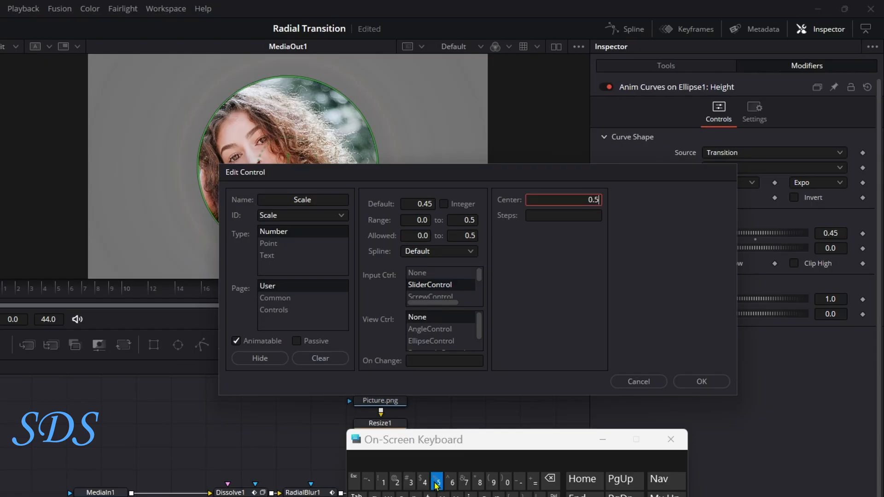
left_click(687, 385)
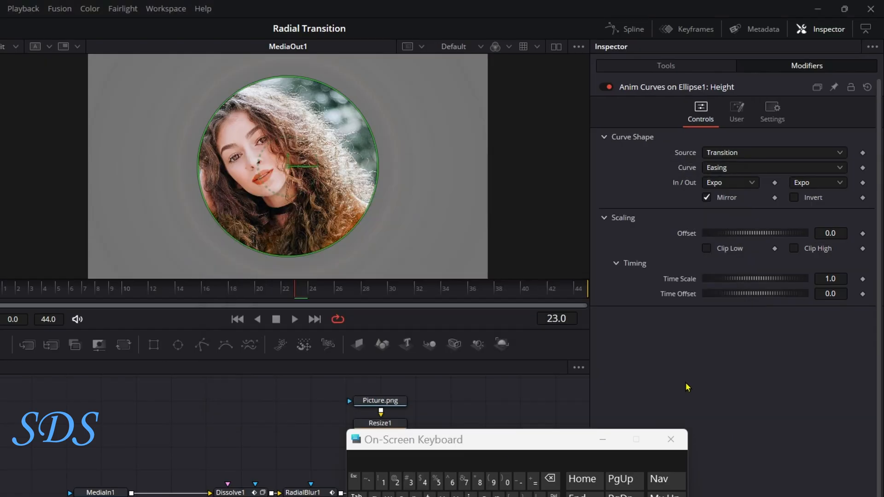
left_click(733, 109)
mouse_move(796, 139)
left_mouse_down()
mouse_move(698, 140)
mouse_move(795, 139)
left_mouse_up()
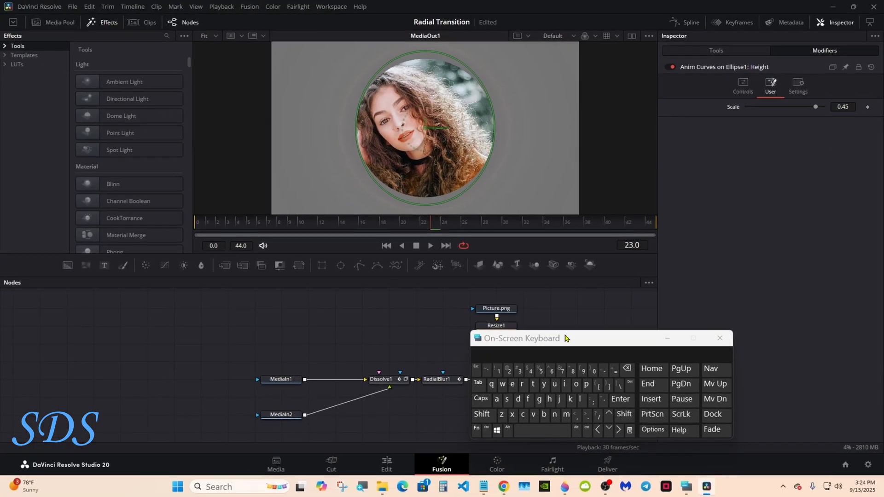
- Tidy the node layout by repositioning the whole tree and moving the picture chain and Ellipse1 closer to Merge1
left_click_drag(472, 435, 617, 409)
left_click_drag(237, 299, 579, 421)
left_click_drag(501, 381, 419, 367)
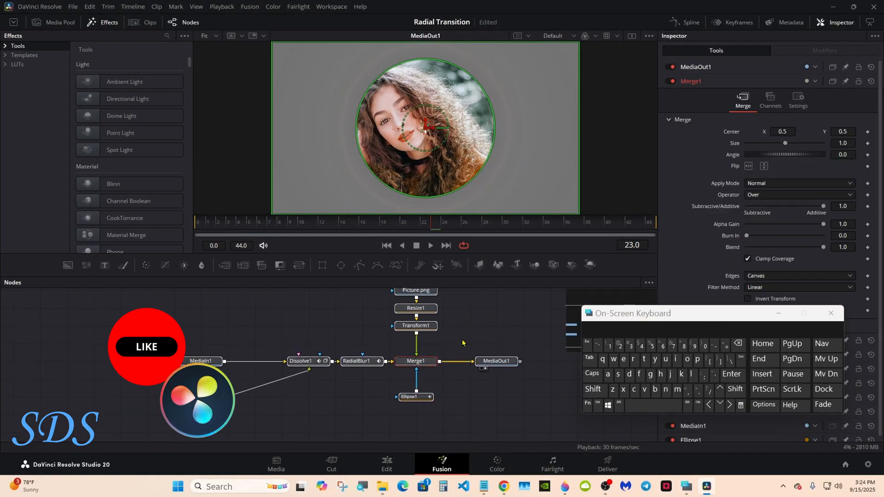
left_click_drag(363, 292, 437, 334)
left_click_drag(414, 326, 414, 344)
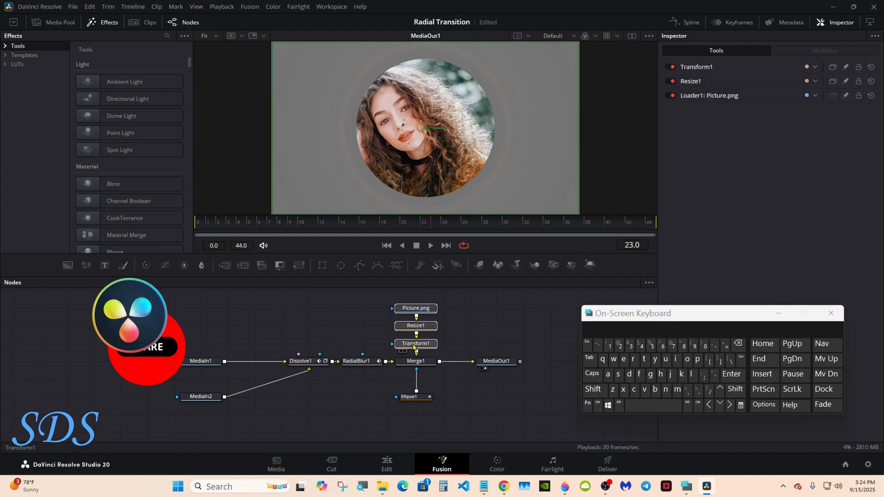
left_click(407, 388)
left_click_drag(410, 395, 410, 379)
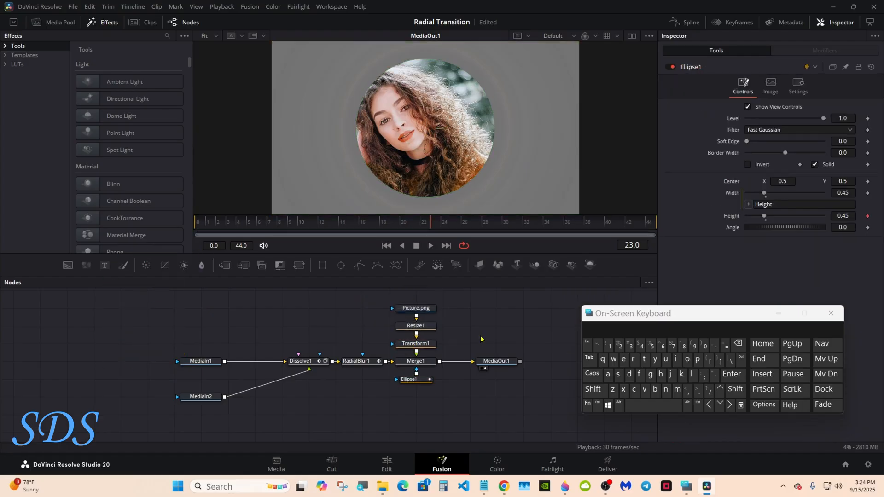
- Rename the Transform1 node to "Picture Adjustment"
left_click(420, 345)
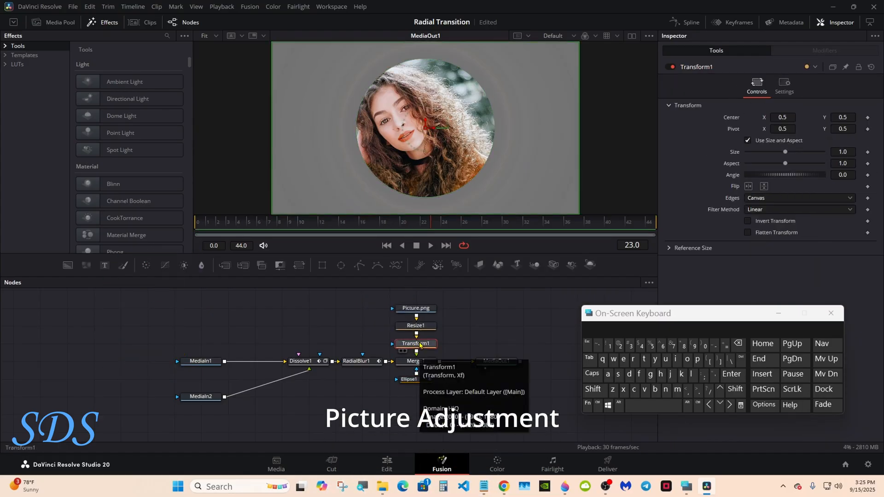
right_click(420, 344)
left_click(437, 252)
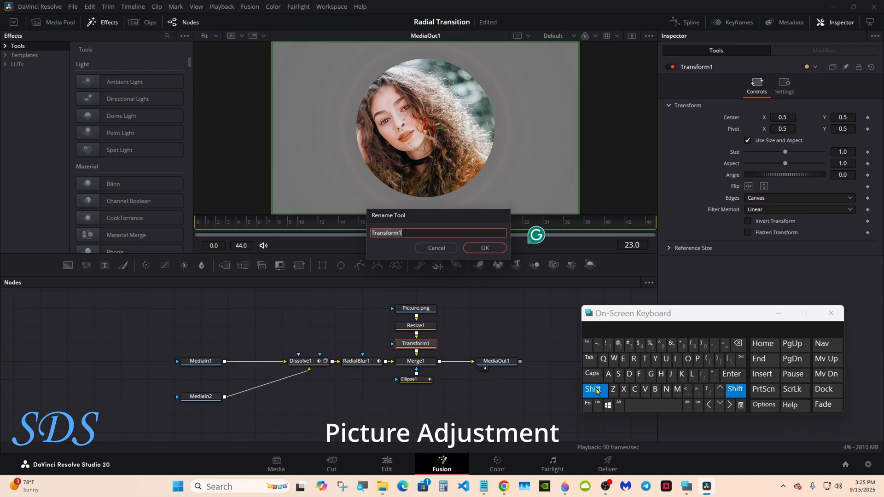
left_click(698, 359)
left_click(675, 359)
left_click(629, 327)
left_click(592, 389)
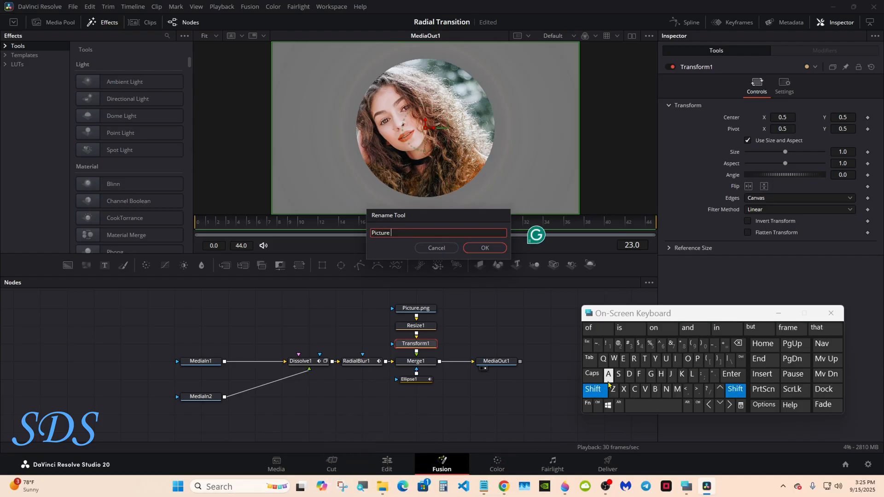
left_click(608, 374)
left_click(629, 373)
left_click(671, 374)
left_click(665, 360)
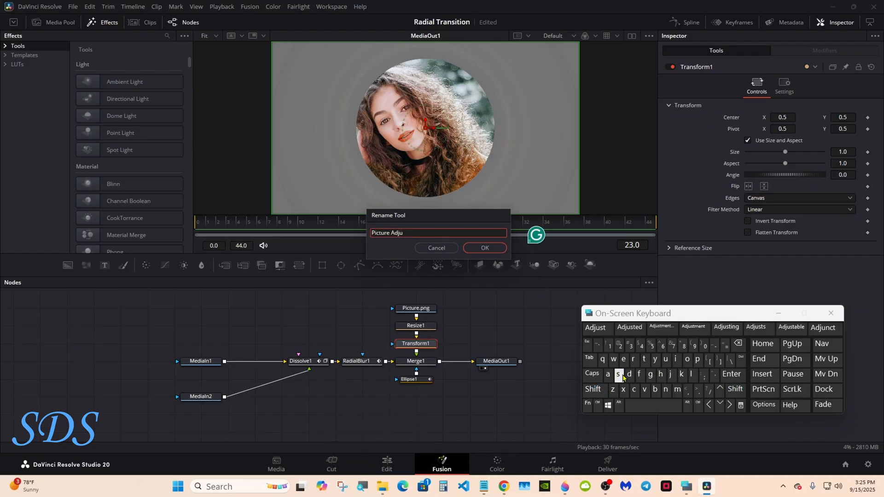
left_click(618, 374)
left_click(645, 359)
left_click(661, 326)
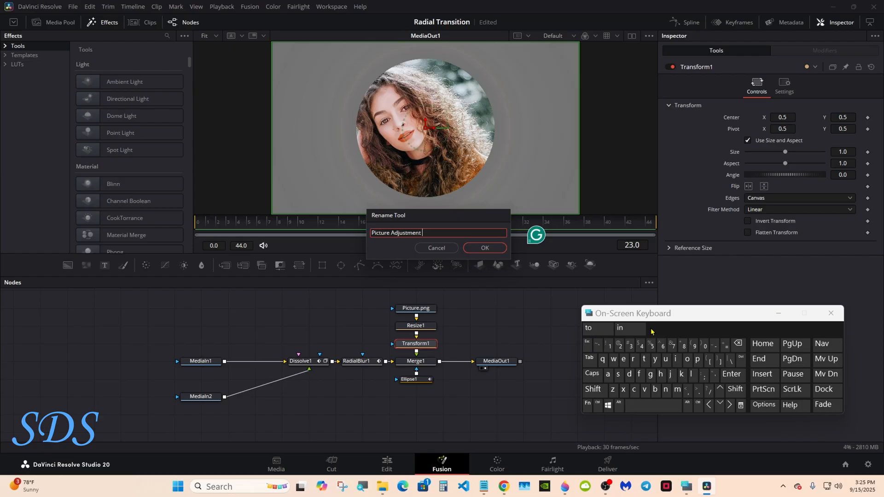
left_click(485, 248)
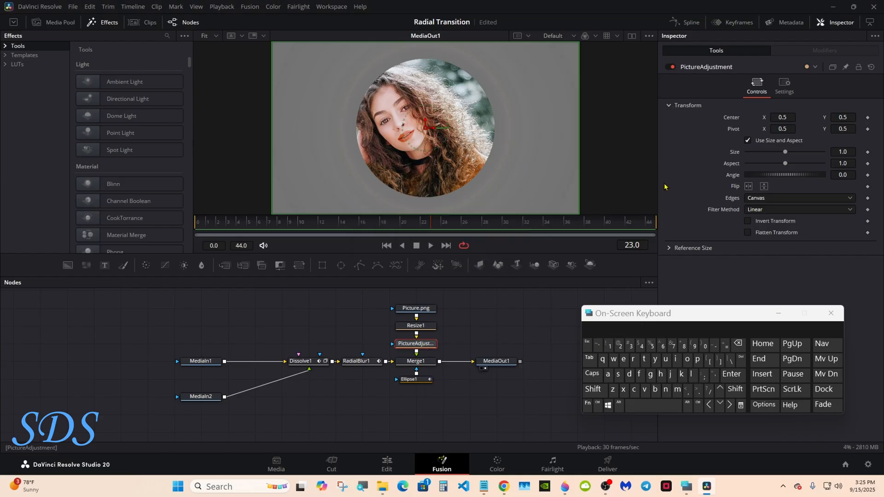
- Set the picture adjustment node's Size to 0.8 and shift its Center X to about 0.513
left_click_drag(786, 152, 778, 152)
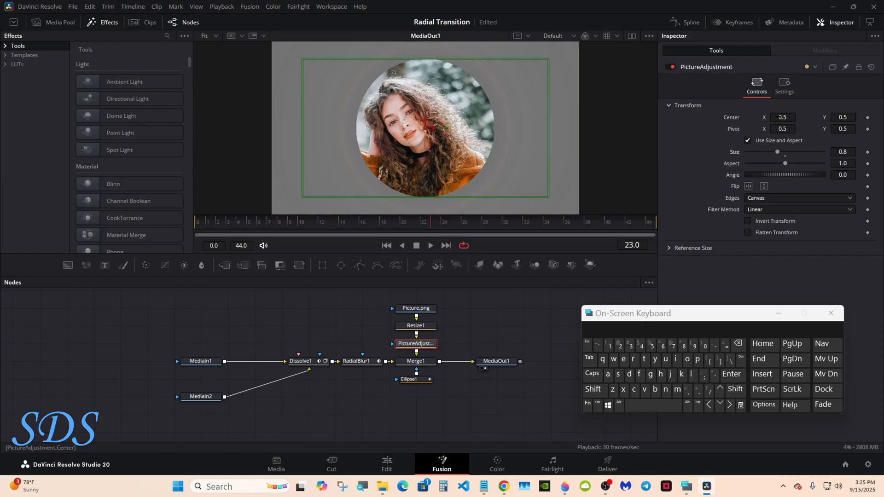
left_click_drag(774, 117, 778, 115)
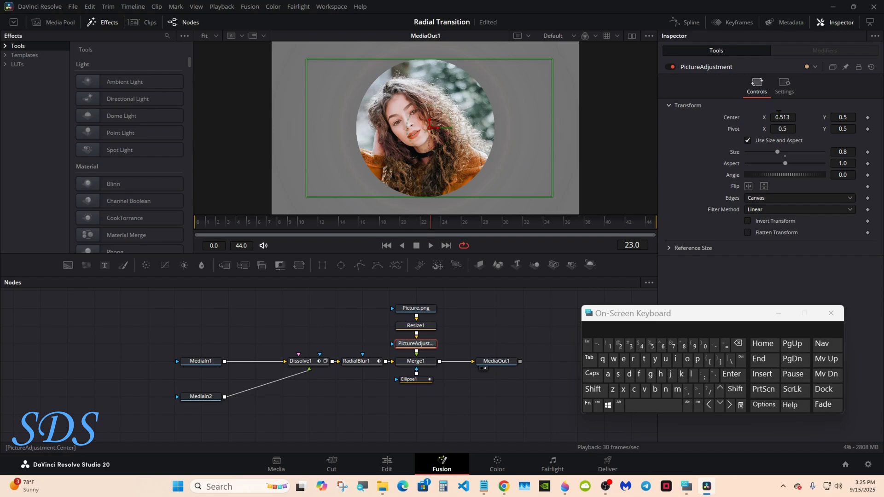
- Reset the picture adjustment node's Center and Size to their default values and clear the node selection
double_click(721, 119)
double_click(734, 152)
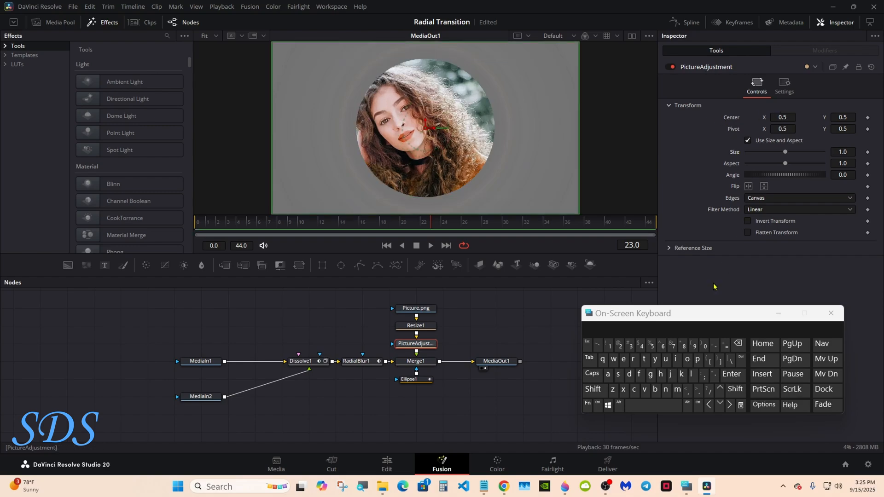
left_click_drag(653, 320, 660, 330)
left_click(559, 330)
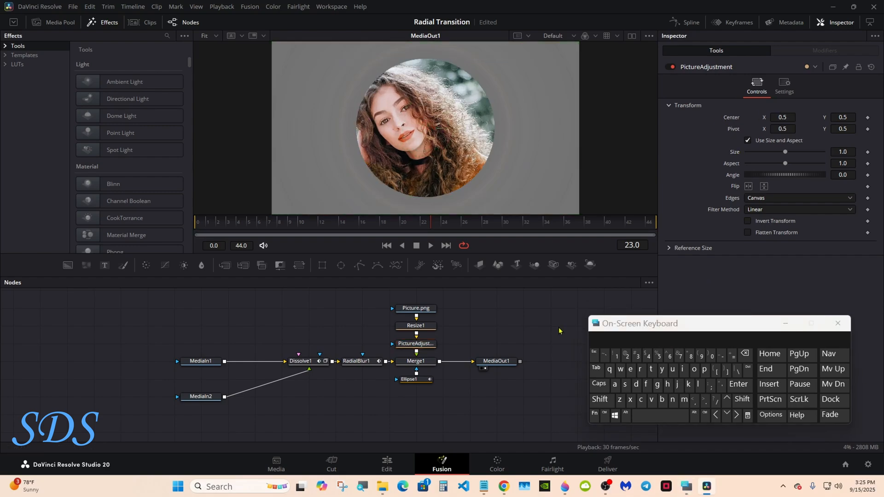
- Create a macro from the Picture.png, PictureAdjustment, Ellipse1, RadialBlur1, Dissolve1, Merge1 and Resize1 nodes
left_click(604, 415)
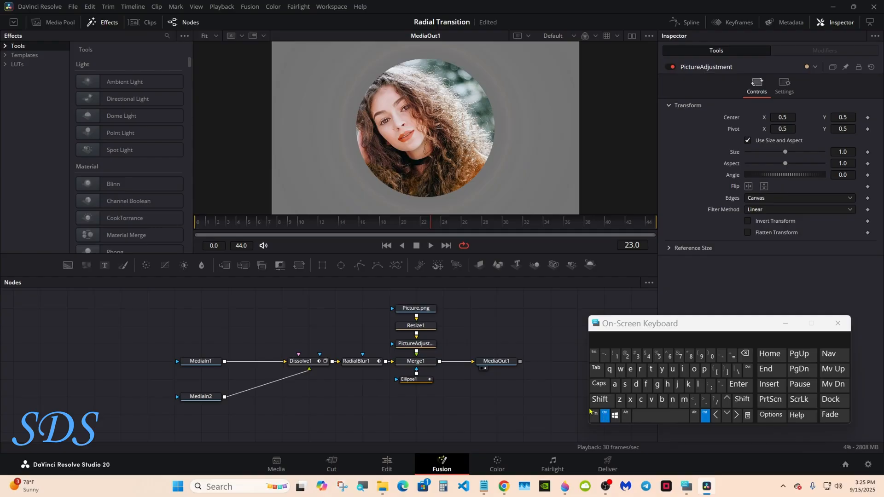
left_click(415, 308, "ctrl")
left_click(416, 343, "ctrl")
left_click(409, 380, "ctrl")
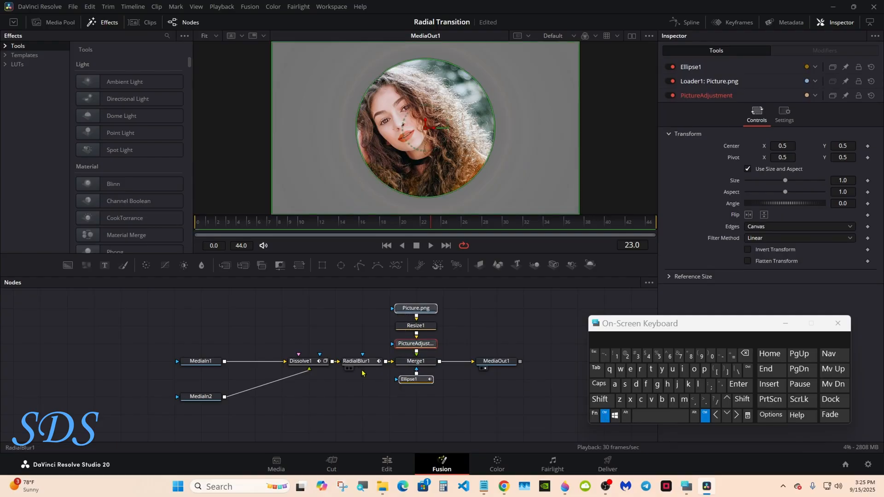
left_click(361, 361, "ctrl")
left_click(301, 362, "ctrl")
left_click(405, 362, "ctrl")
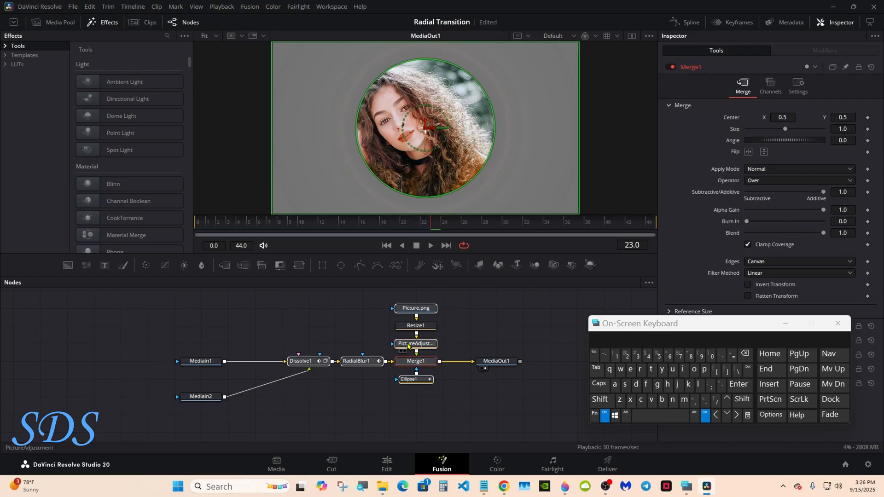
left_click(408, 327, "ctrl")
right_click(408, 328)
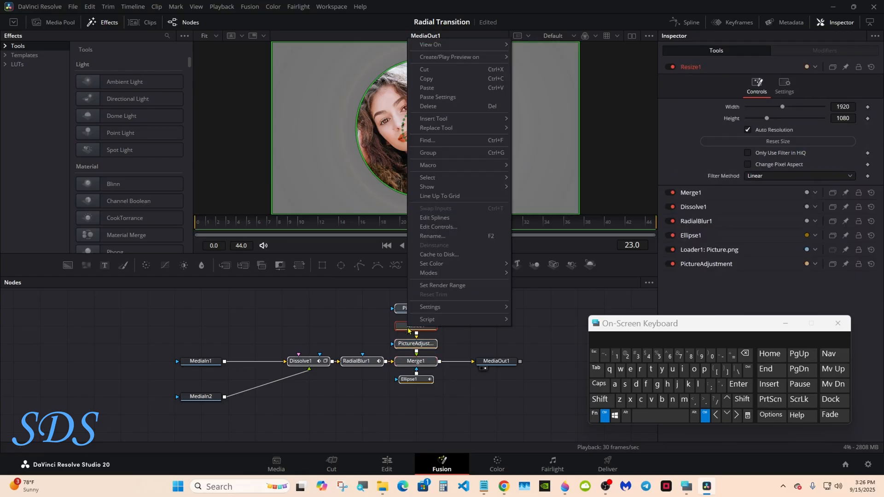
mouse_move(452, 168)
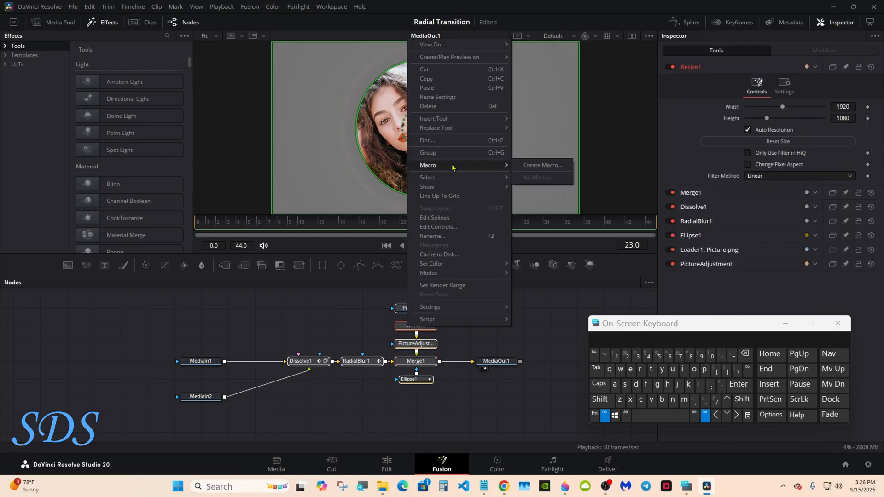
left_click(533, 166)
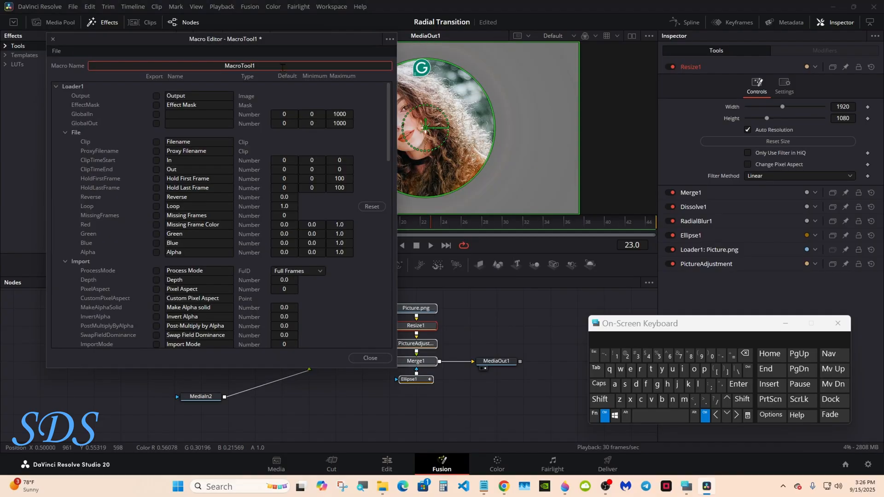
- Name the macro "Radial Transition"
left_click_drag(155, 43, 397, 64)
left_click_drag(615, 325, 597, 275)
left_click(576, 367)
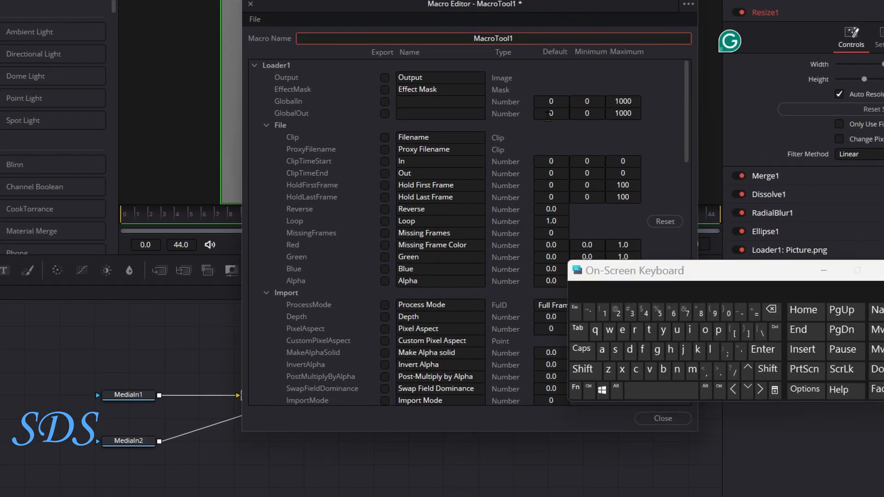
left_click(771, 310)
left_click(771, 310)
left_click(583, 370)
left_click(636, 330)
left_click(602, 349)
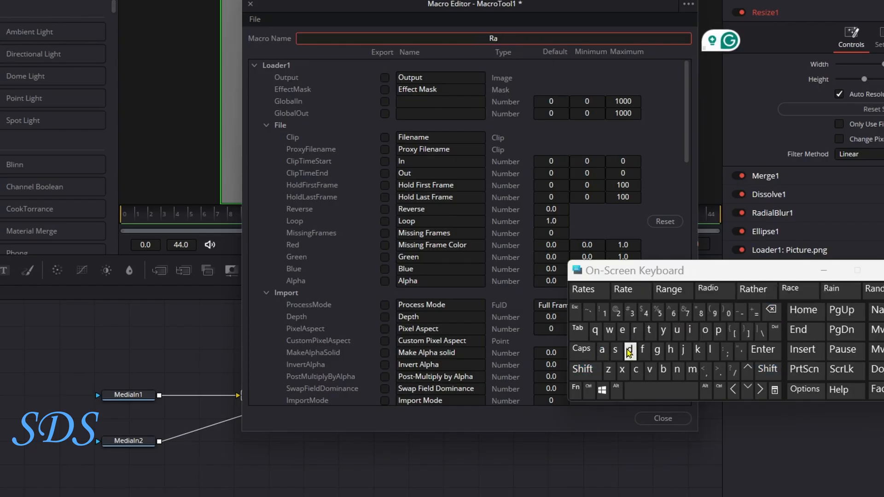
left_click(629, 349)
left_click(690, 330)
left_click(602, 349)
left_click(636, 290)
left_click(649, 330)
left_click(635, 331)
left_click(603, 350)
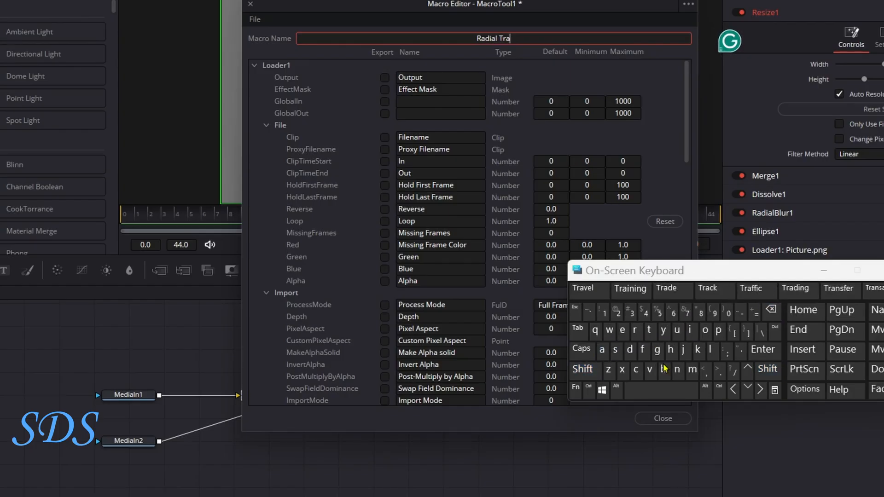
left_click(676, 370)
left_click(616, 350)
left_click(689, 333)
left_click(593, 294)
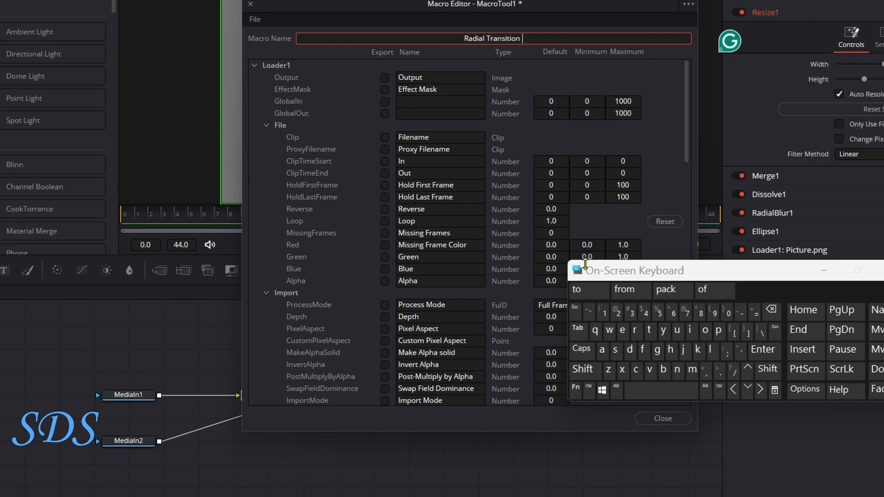
- Export Loader1's Clip control in the macro and name it "Pictures 16:9"
left_click(384, 137)
left_click(435, 138)
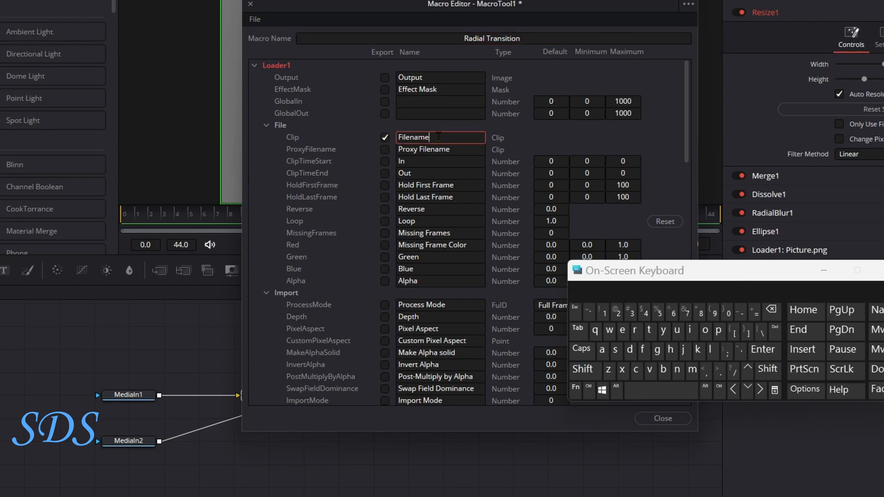
left_click(767, 311)
left_click(582, 369)
left_click(718, 329)
left_click(689, 330)
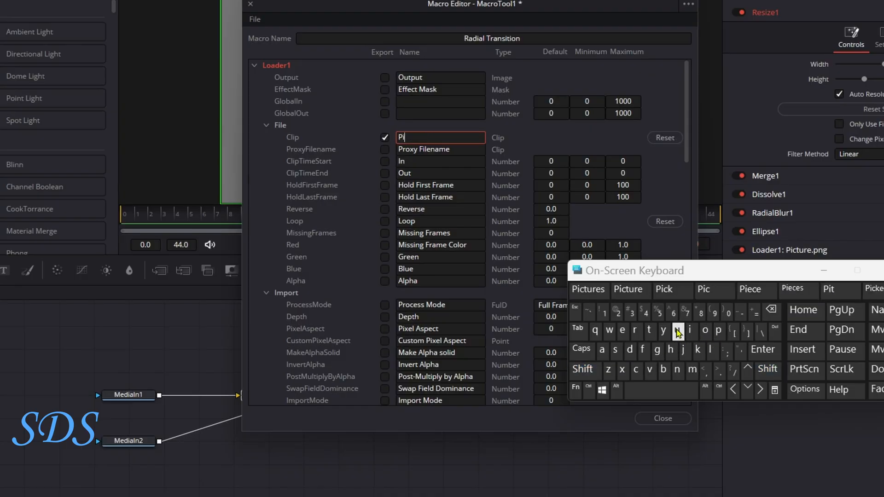
left_click(581, 289)
left_click(603, 313)
left_click(672, 312)
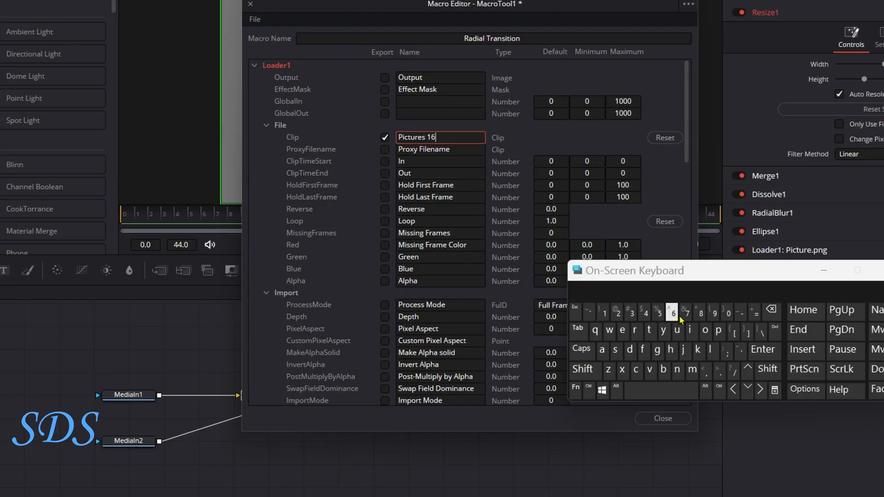
left_click(767, 369)
left_click(726, 352)
left_click(715, 315)
left_click(354, 121)
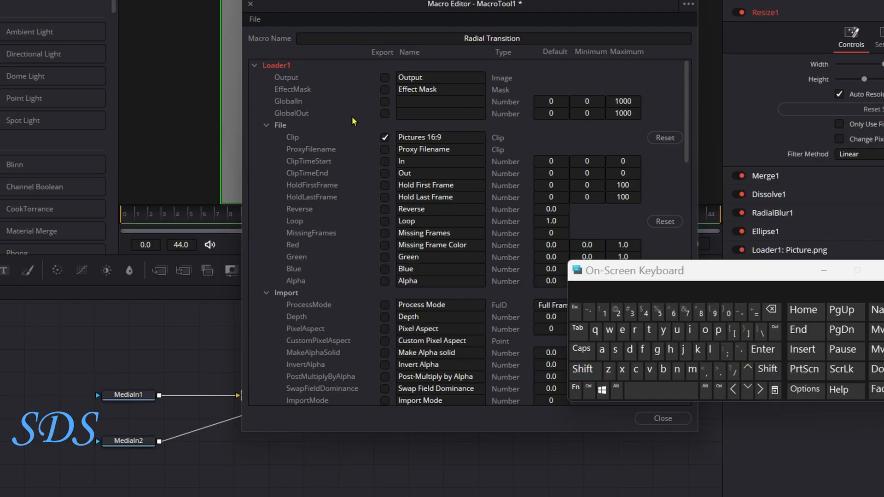
- Export the Center, Size, Angle and FlipHoriz controls of PictureAdjustment in the macro
left_click(254, 66)
left_click(256, 78)
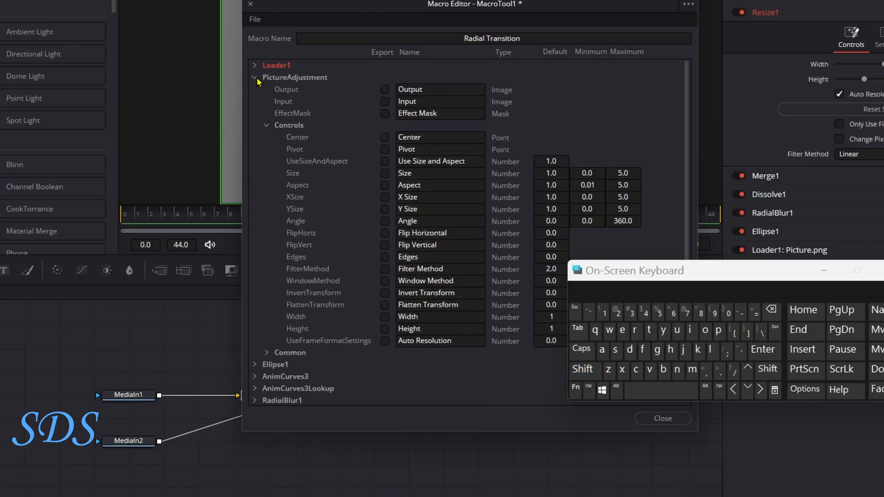
left_click(385, 138)
left_click(385, 174)
left_click(385, 221)
left_click(385, 234)
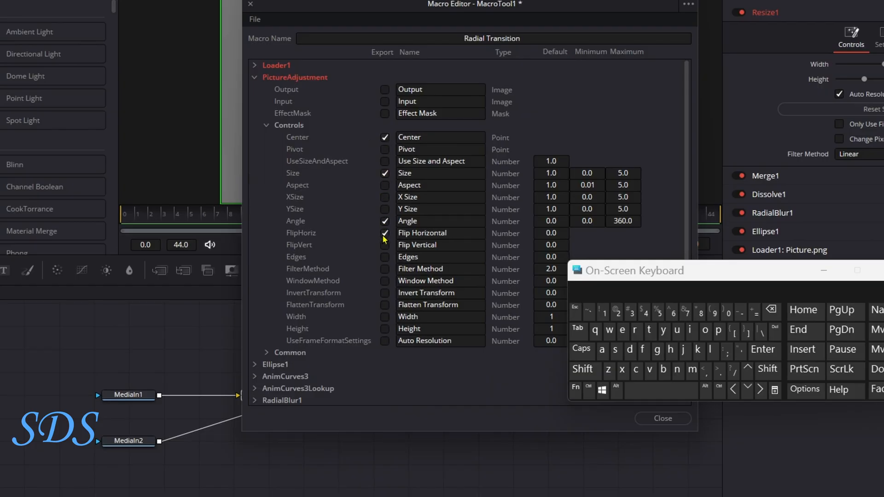
- Rename the exported Center control of PictureAdjustment to "Picture Adjustment Center" and collapse that node's list
left_click(399, 138)
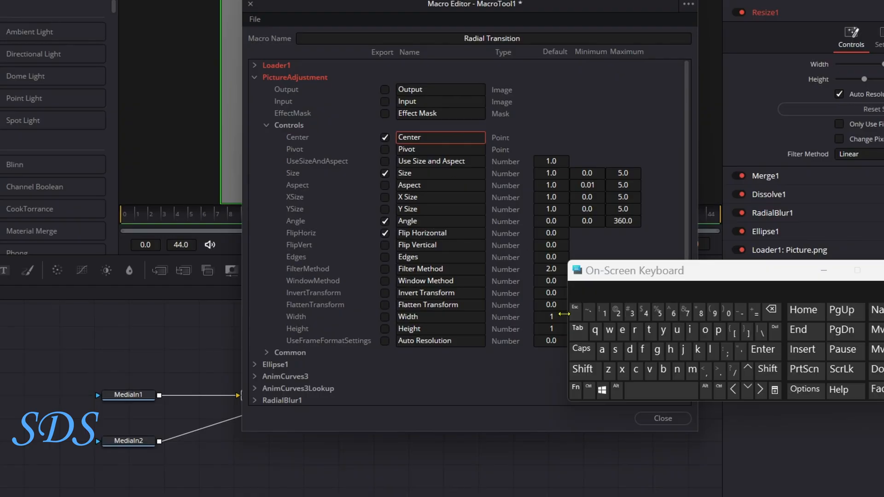
left_click(583, 369)
left_click(719, 330)
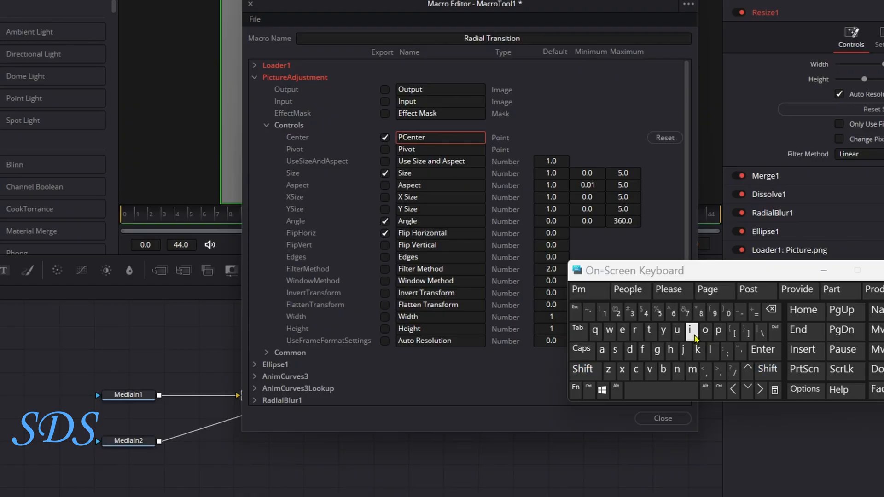
left_click(694, 336)
left_click(636, 369)
left_click(649, 329)
left_click(676, 330)
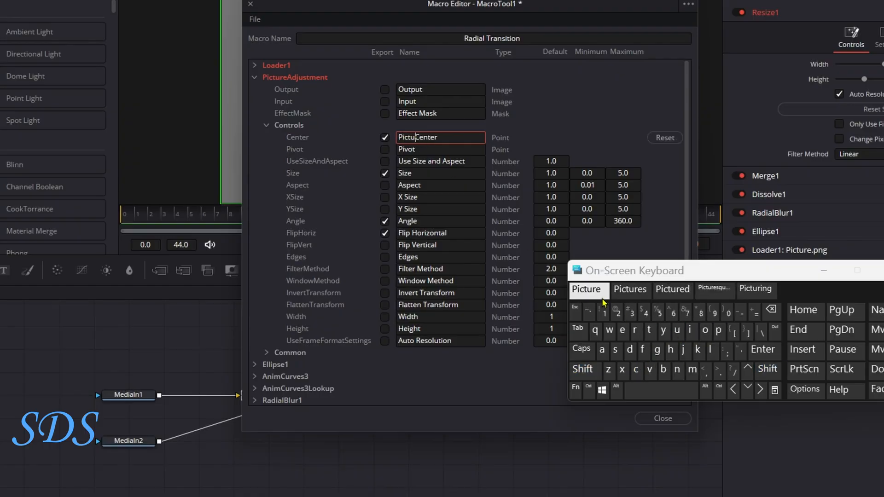
left_click(600, 295)
left_click(582, 370)
left_click(601, 350)
left_click(629, 350)
left_click(683, 349)
left_click(677, 329)
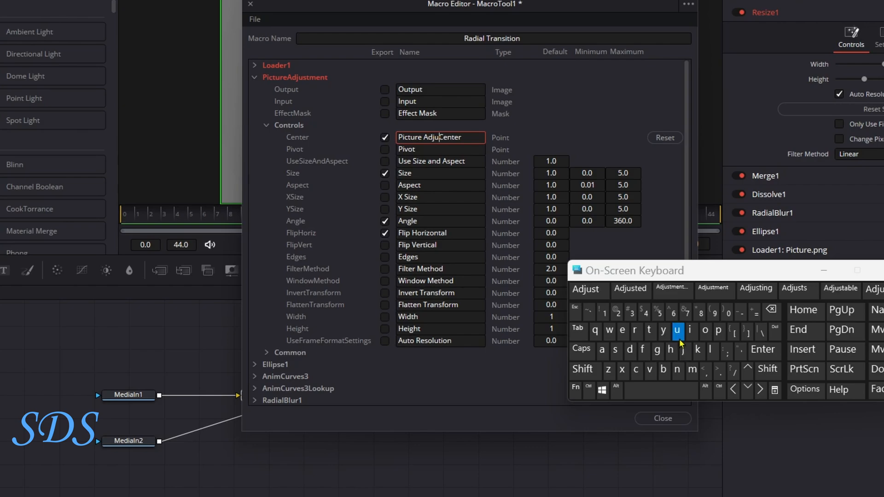
left_click(615, 350)
left_click(650, 329)
left_click(672, 288)
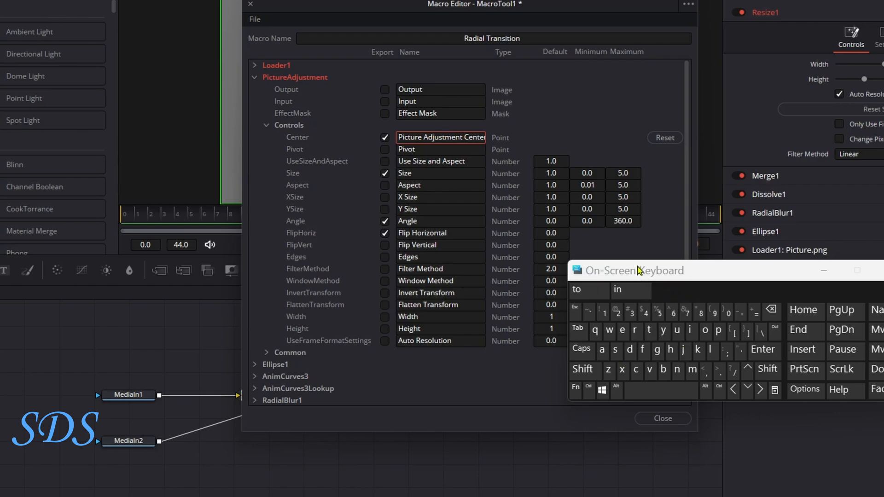
left_click(432, 73)
left_click(256, 78)
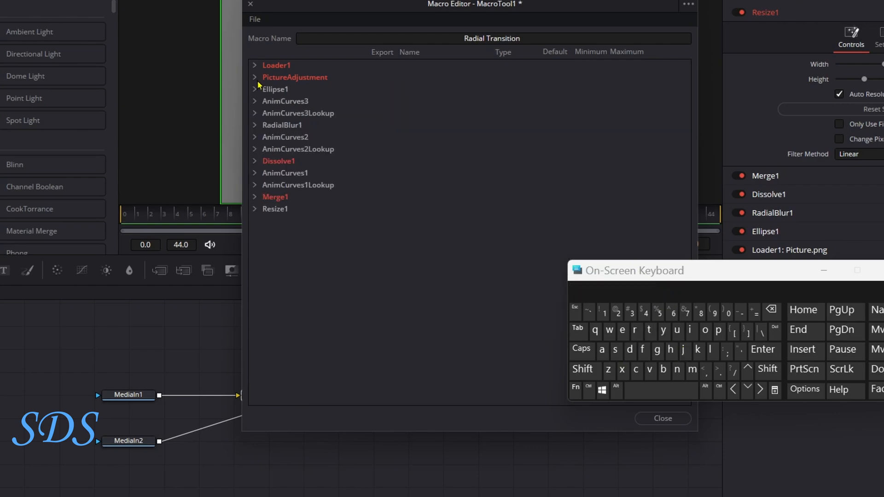
- Export Ellipse1's Soft Edge control and set its maximum to 0.1
left_click(256, 90)
left_click(385, 173)
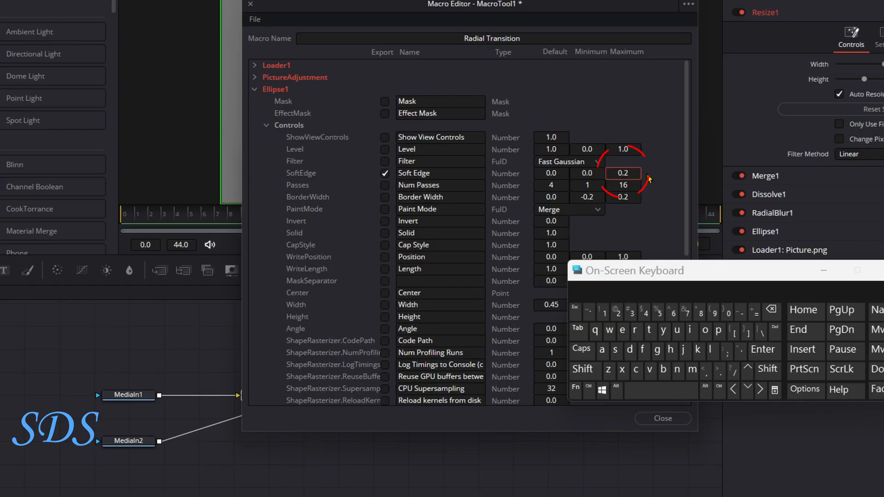
left_click(630, 173)
left_click(771, 310)
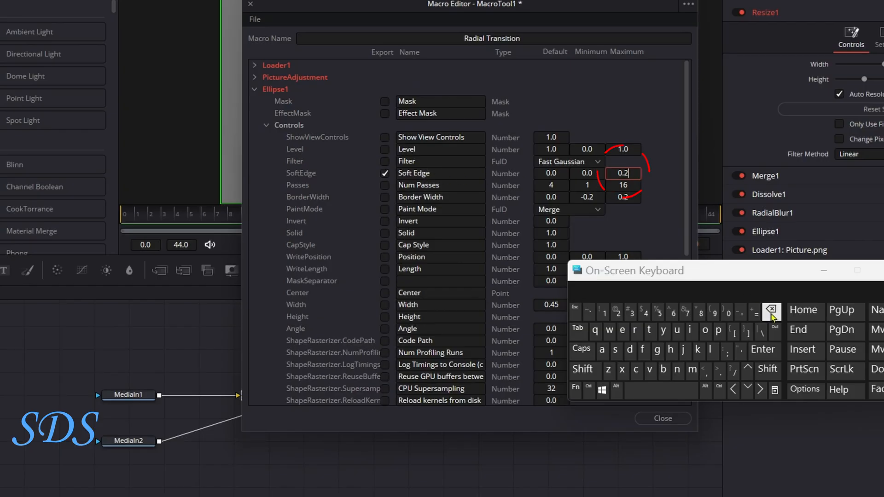
left_click(605, 313)
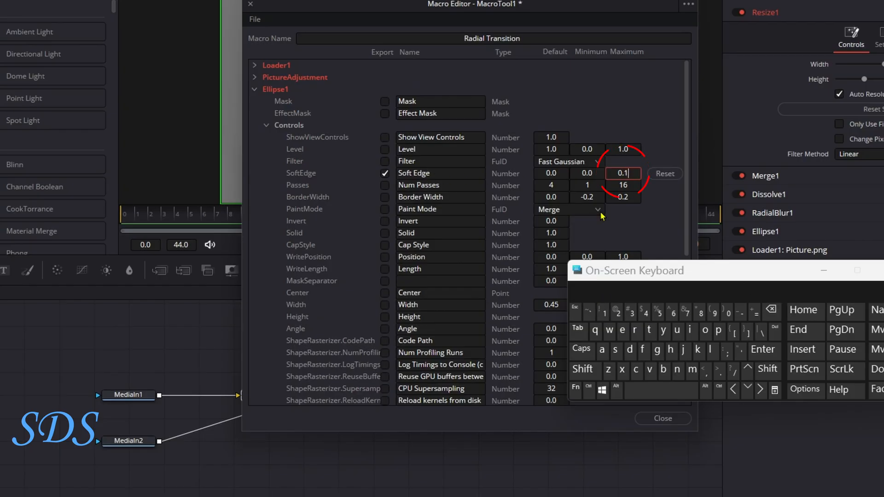
left_click(255, 91)
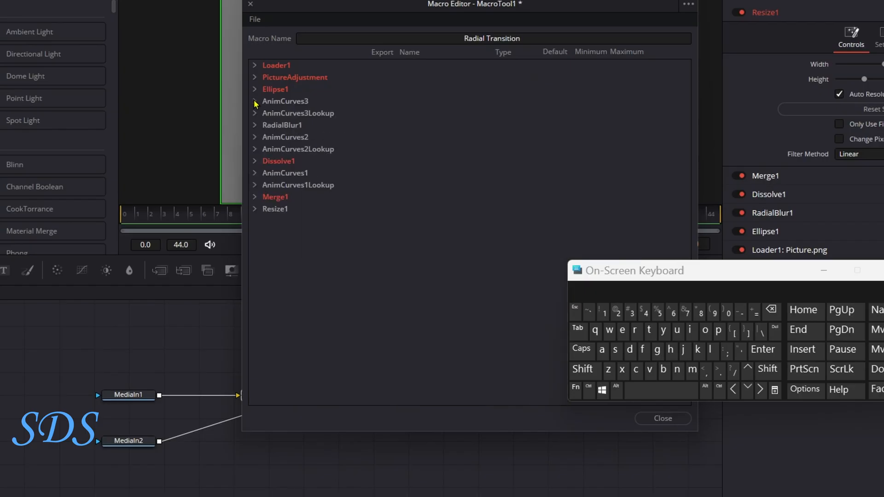
- Export the Source, Input, Curve, EaseIn and EaseOut controls of AnimCurves3
left_click(255, 102)
left_click(385, 137)
left_click(385, 150)
left_click(385, 161)
left_click(384, 173)
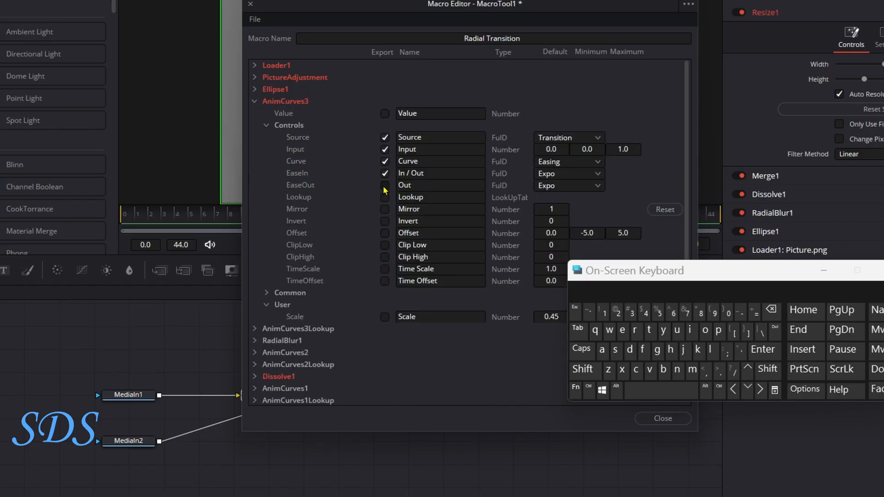
- Export the user Scale control of AnimCurves3 and rename it "Ellipse Size"
left_click_drag(608, 280, 597, 394)
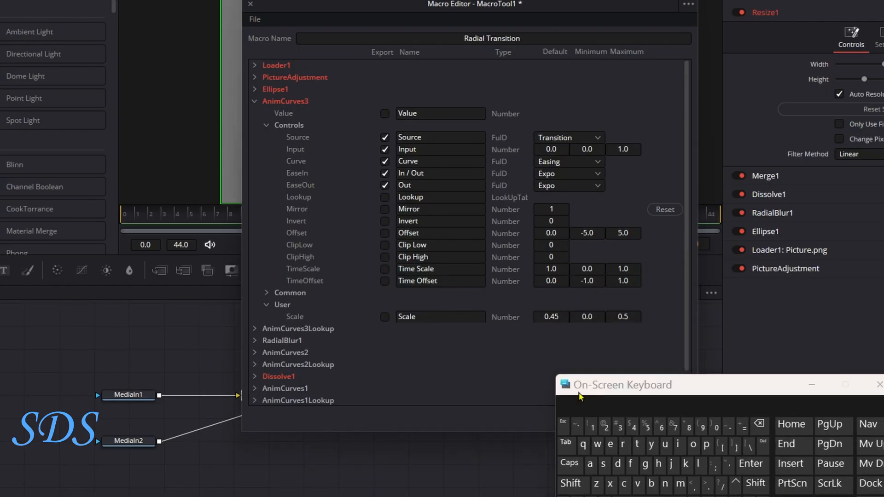
left_click(426, 317)
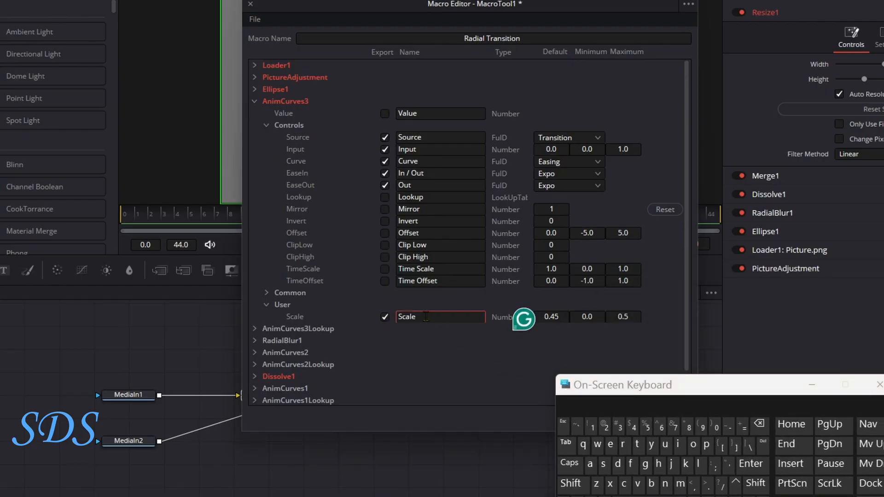
left_click(758, 423)
left_click(571, 483)
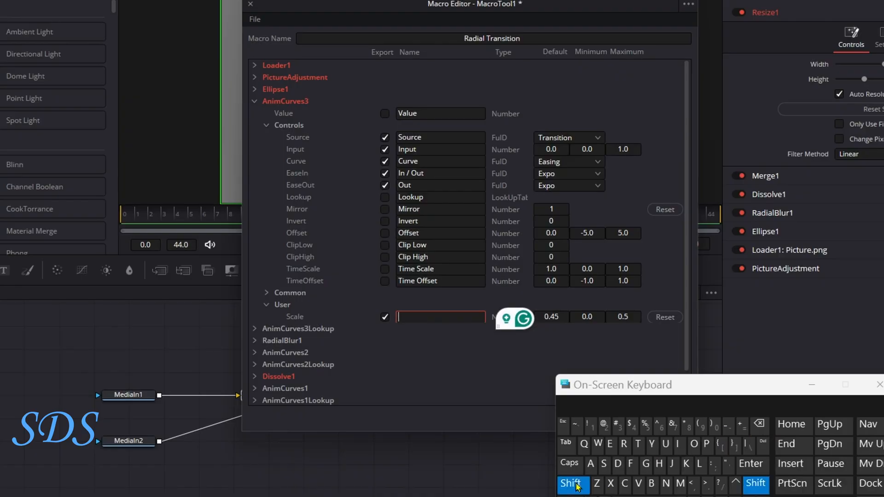
left_click(610, 443)
left_click(698, 463)
left_click(699, 463)
left_click(677, 443)
left_click(706, 443)
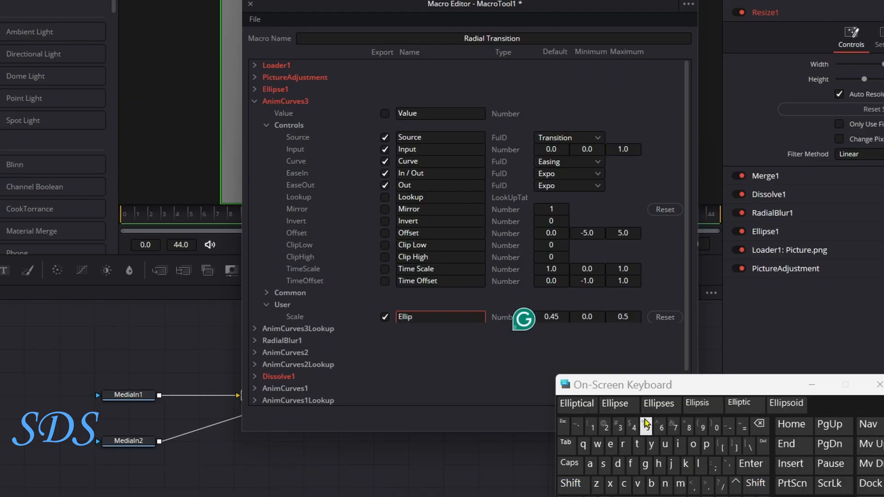
left_click(614, 403)
left_click(571, 484)
left_click(603, 463)
left_click(677, 443)
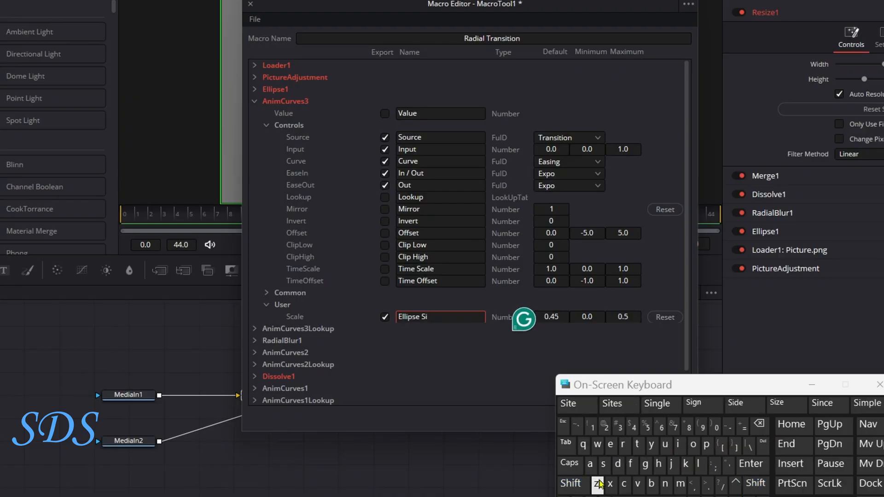
left_click(597, 483)
left_click(610, 443)
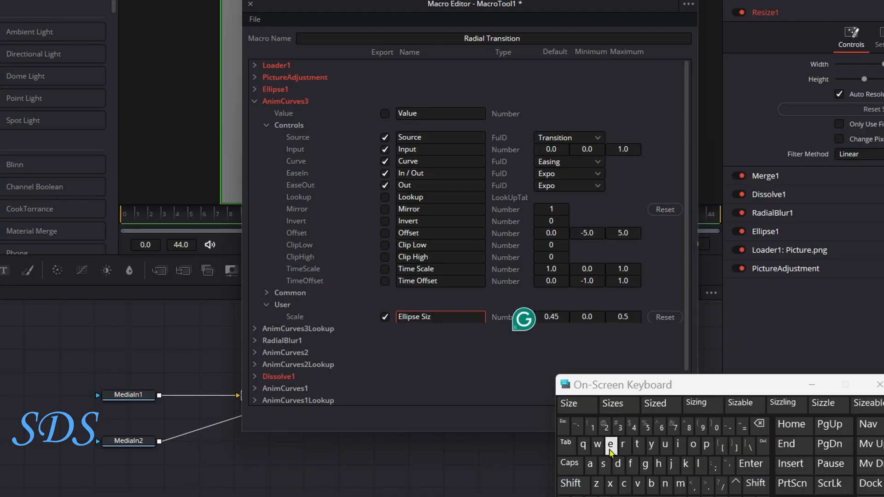
- Collapse AnimCurves3 and export RadialBlur1's Blur Type and Blur Symmetry controls
left_click(255, 101)
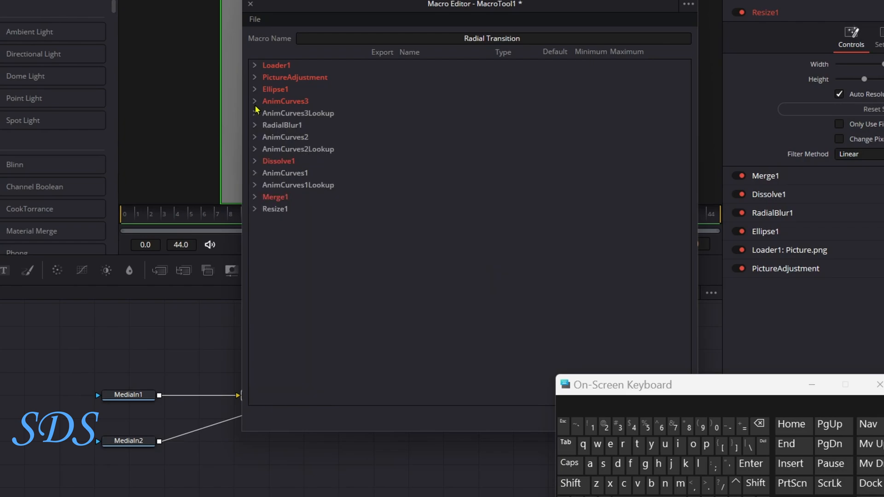
left_click(255, 125)
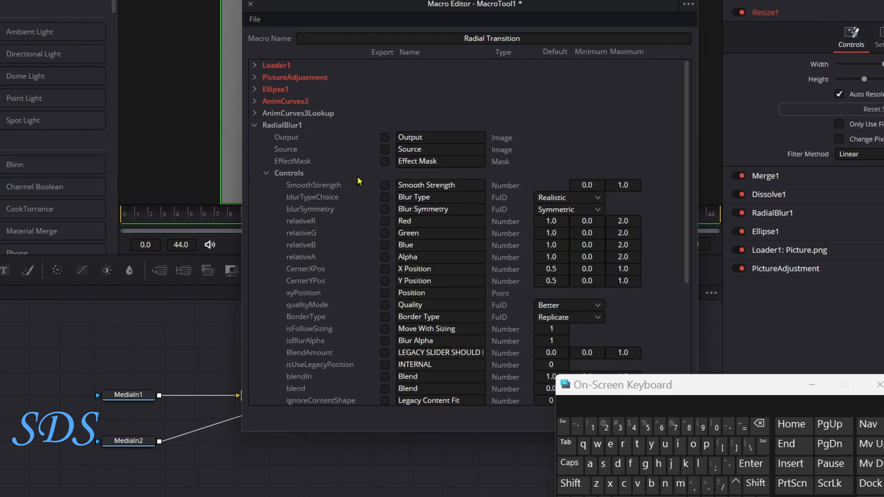
left_click(384, 197)
left_click(255, 125)
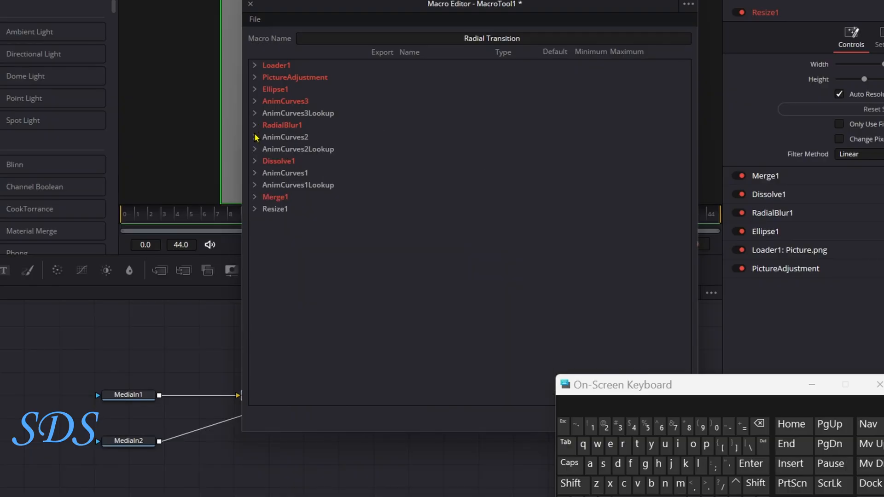
- Export the user Scale control of AnimCurves2 and rename it "Blur Amount"
left_click(255, 137)
left_click(383, 353)
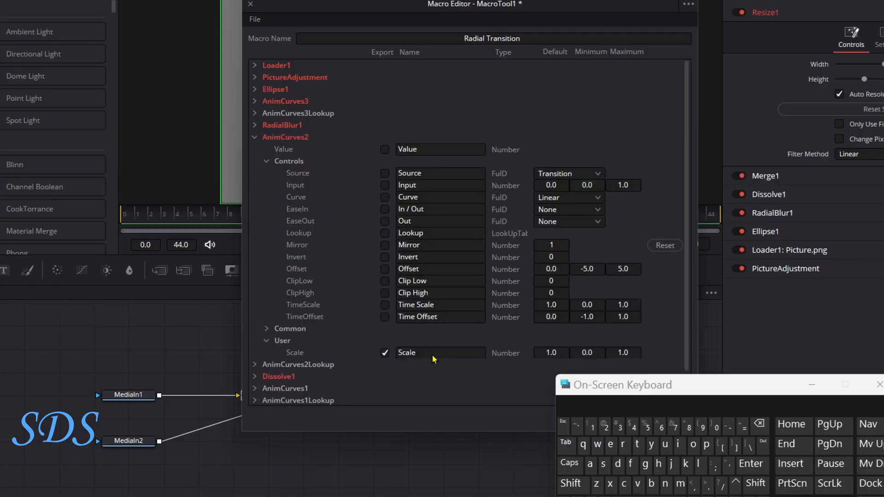
left_click(433, 357)
left_click(758, 423)
left_click(570, 483)
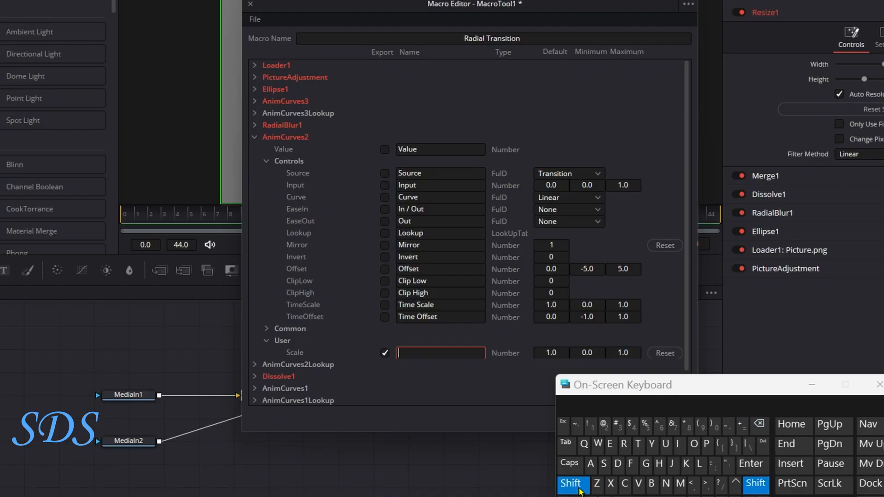
left_click(652, 483)
left_click(700, 464)
left_click(666, 444)
left_click(624, 444)
left_click(587, 483)
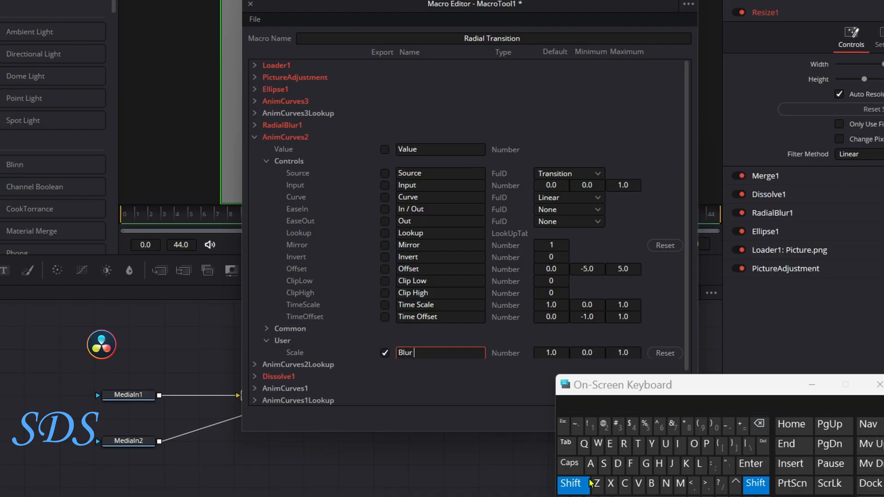
left_click(591, 463)
left_click(680, 484)
left_click(693, 443)
left_click(576, 406)
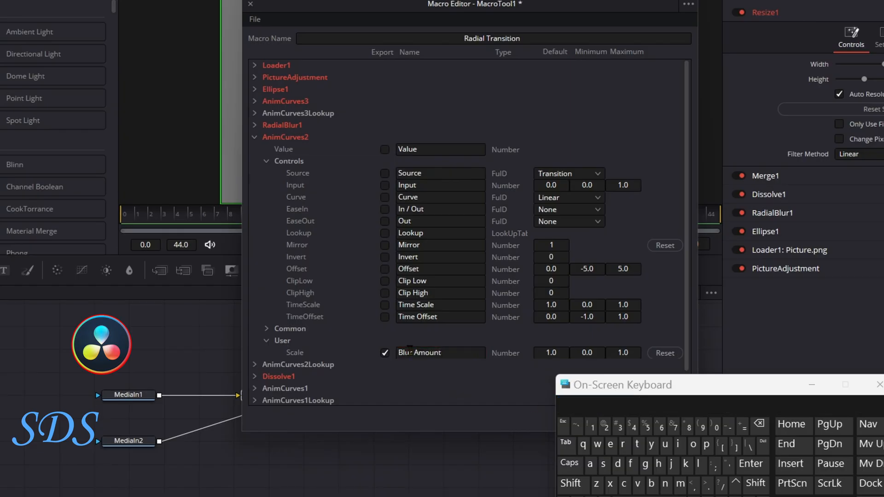
left_click(255, 137)
- Export Dissolve1's Operation control and collapse that node's list
left_click(255, 161)
left_click(254, 162)
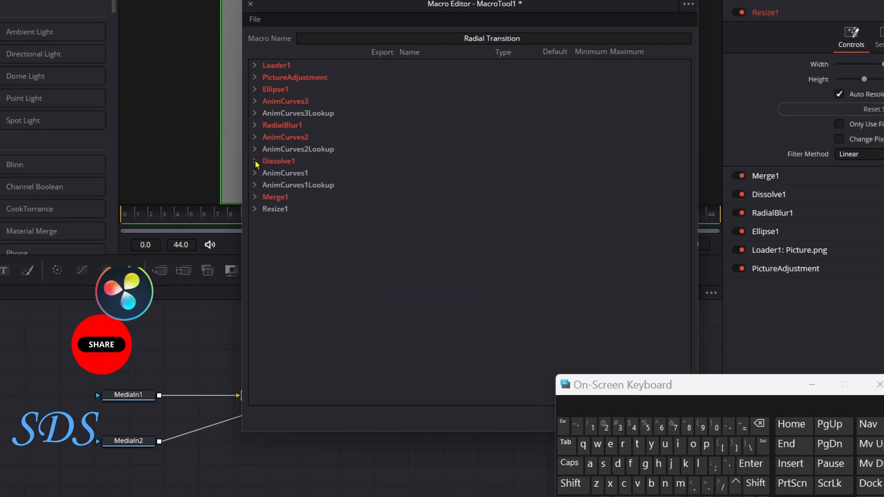
left_click(255, 161)
left_click(255, 161)
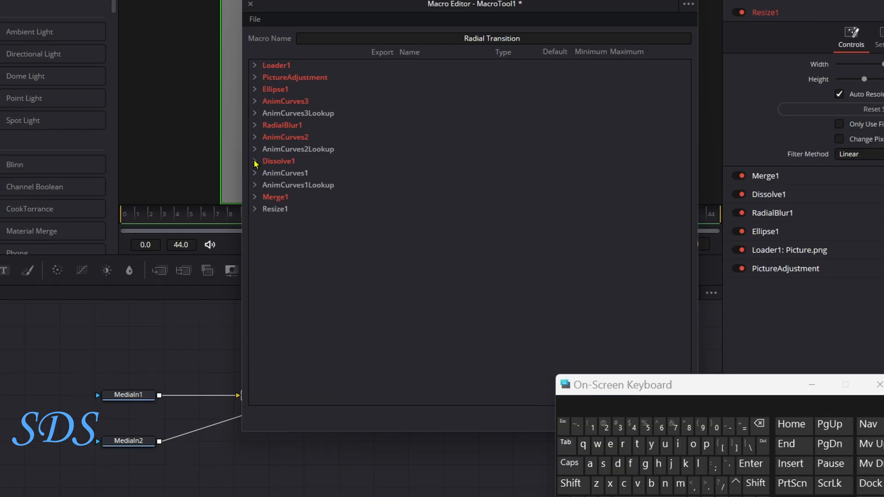
- Save the macro as a group named "Radial Transition.setting" in the Fusion Templates > Edit > Transitions > Radial Blur Transition folder
left_click(256, 19)
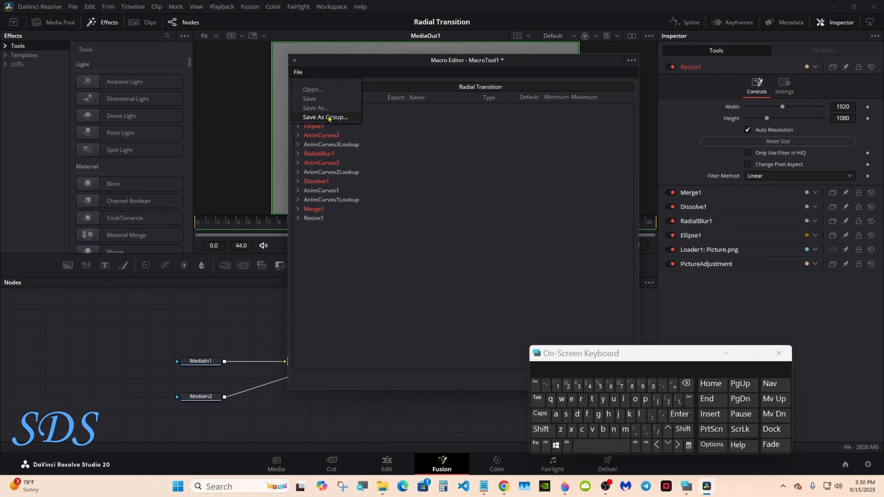
left_click(277, 72)
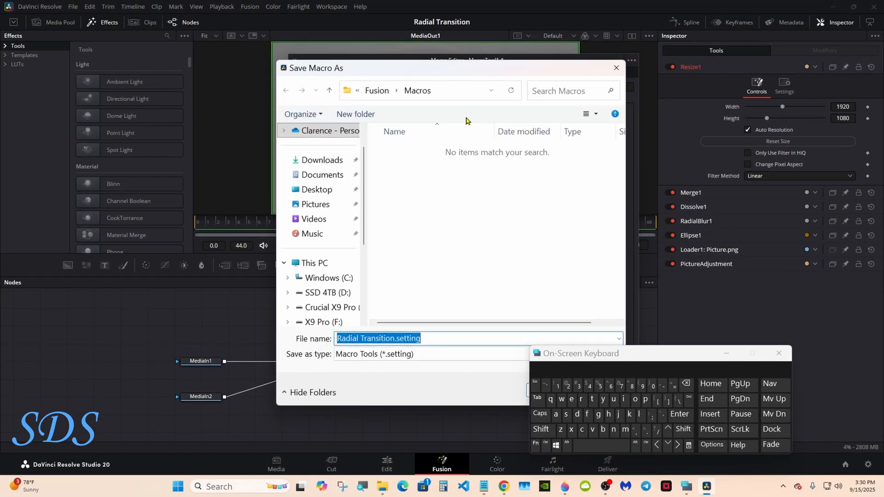
left_click(377, 91)
scroll(456, 303, "down", 3)
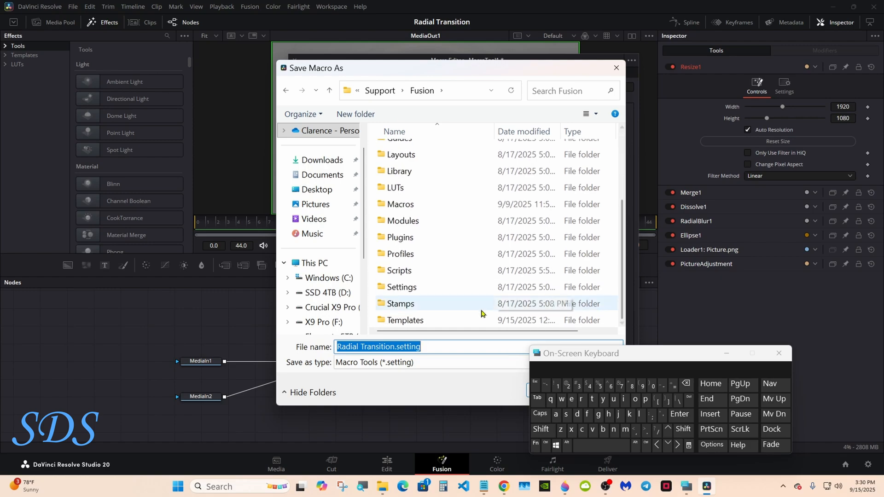
double_click(460, 320)
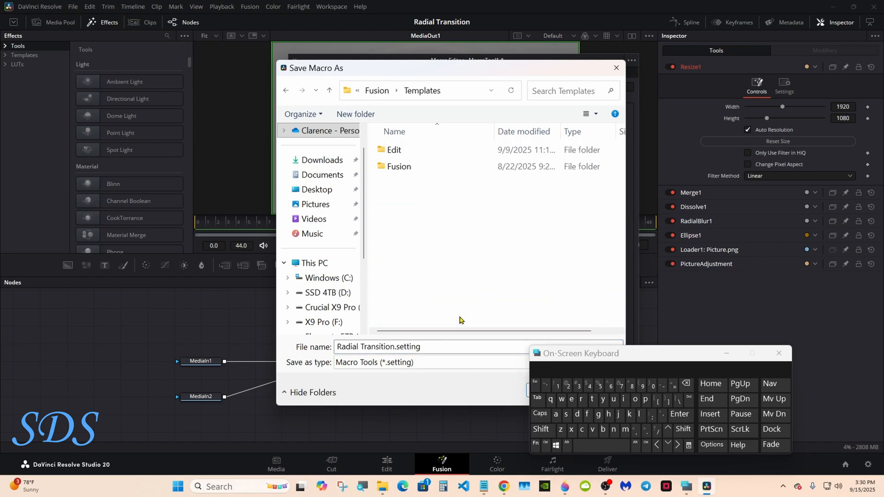
double_click(452, 152)
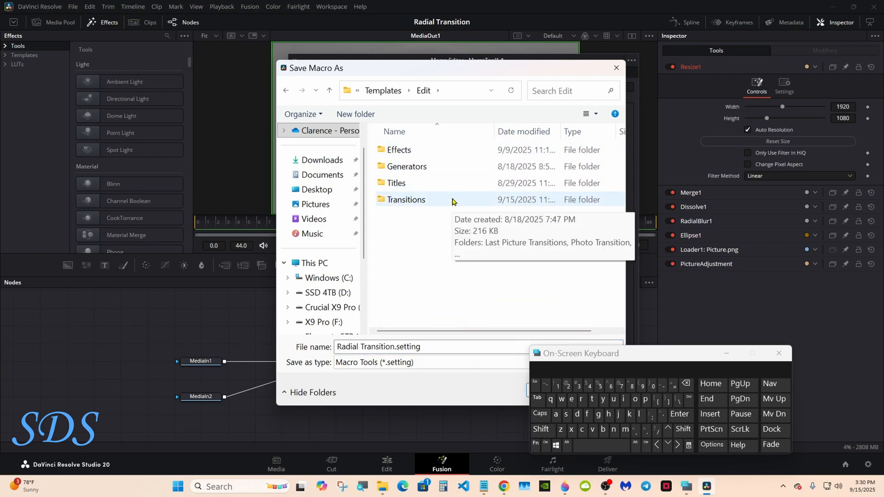
double_click(453, 201)
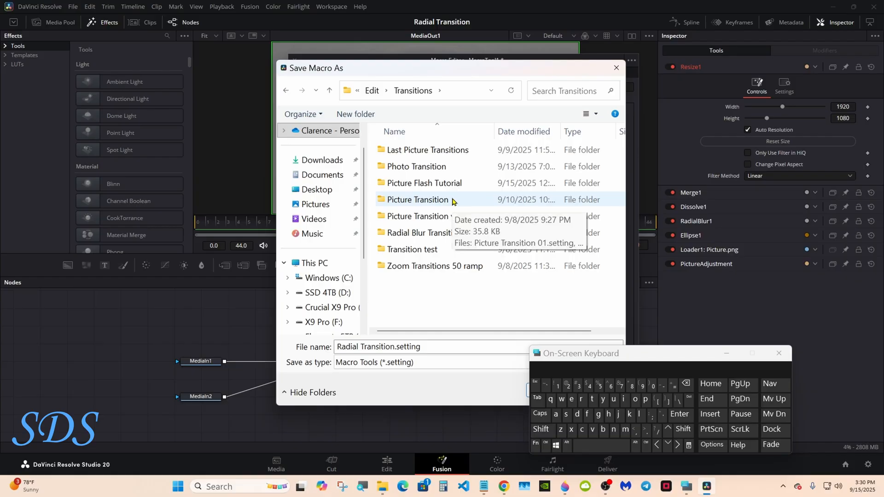
double_click(445, 234)
left_click_drag(565, 355, 603, 356)
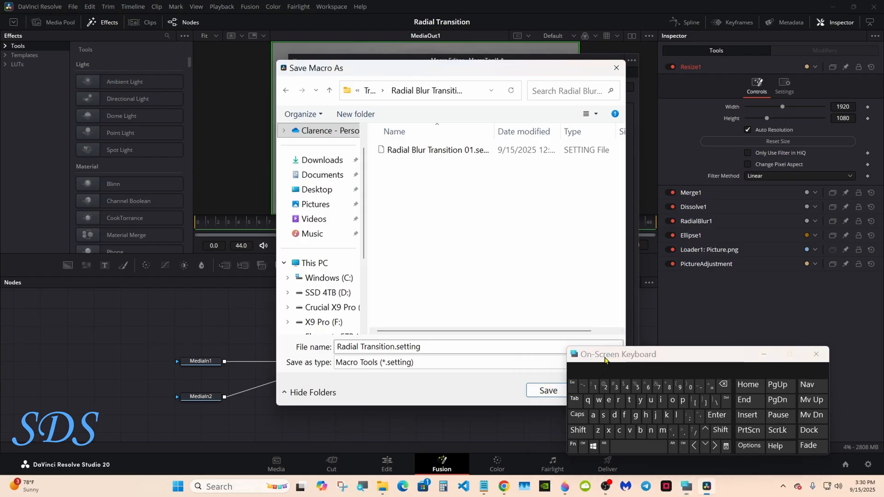
left_click(546, 389)
left_click(764, 355)
left_click(611, 380)
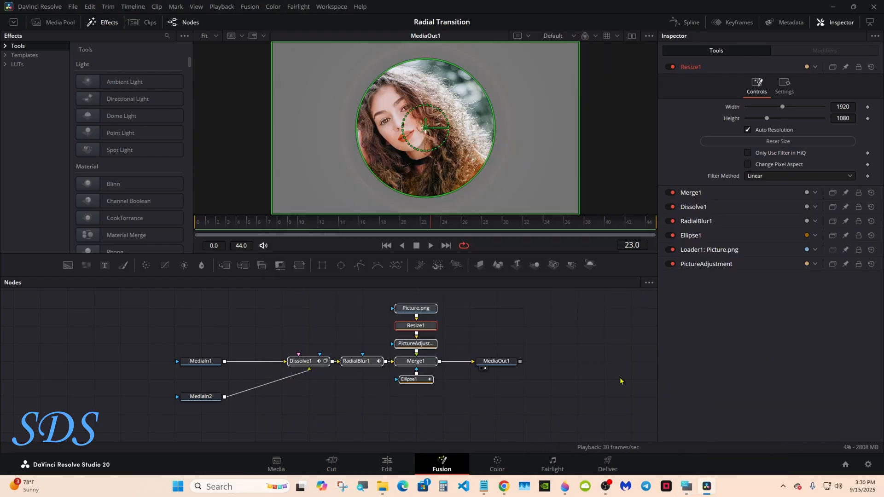
- On the Edit page, apply the saved Radial Transition to the cut between Fusion Clip 2 and 40.mp4 and select it
left_click(387, 464)
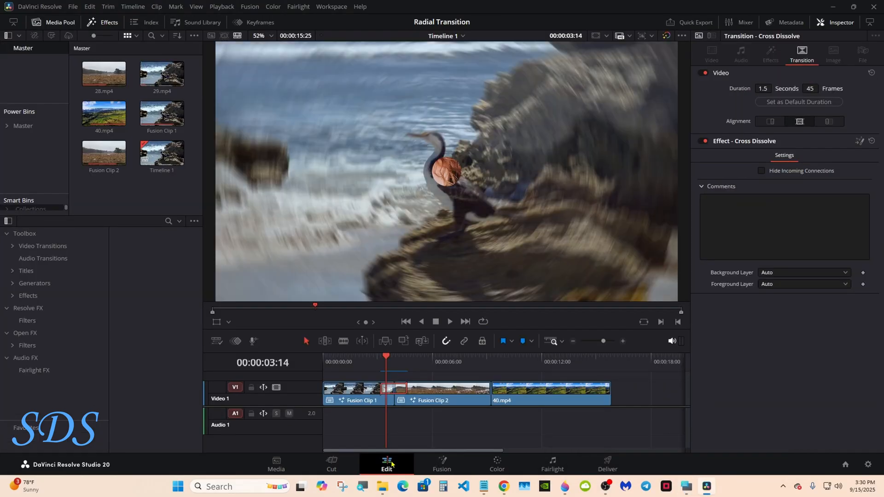
left_click(475, 362)
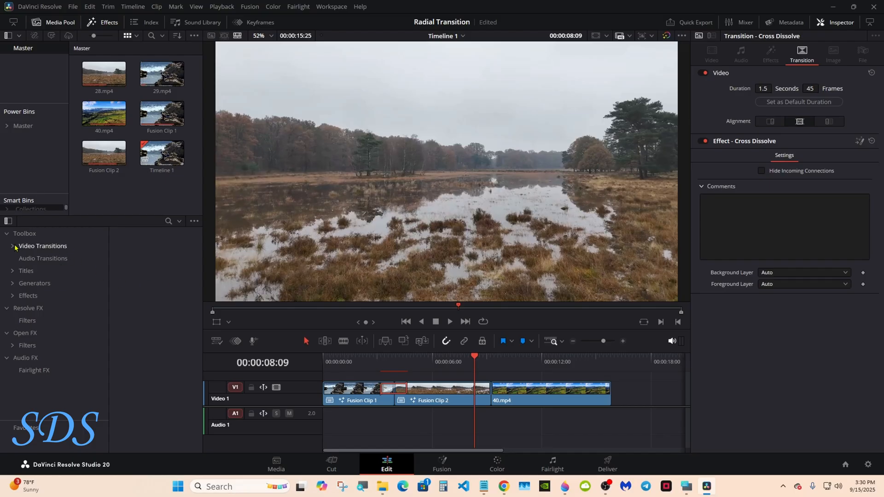
left_click(32, 247)
left_click(79, 345)
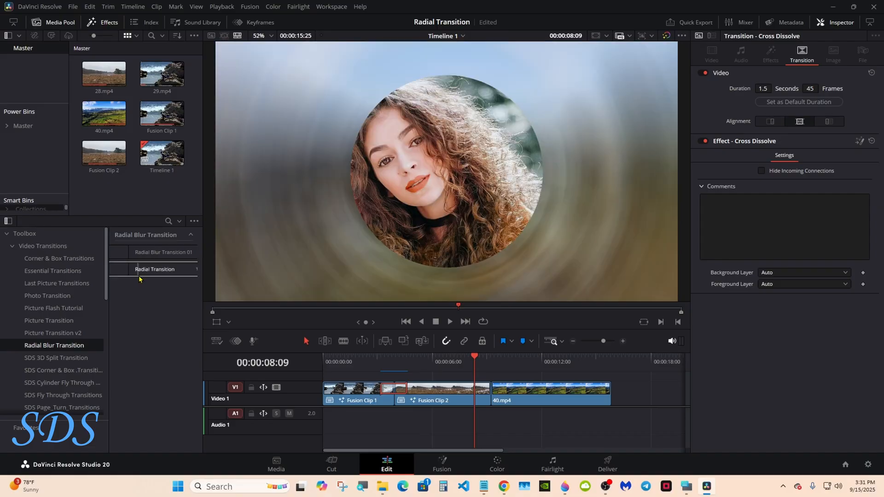
left_click_drag(139, 276, 491, 391)
left_click(483, 389)
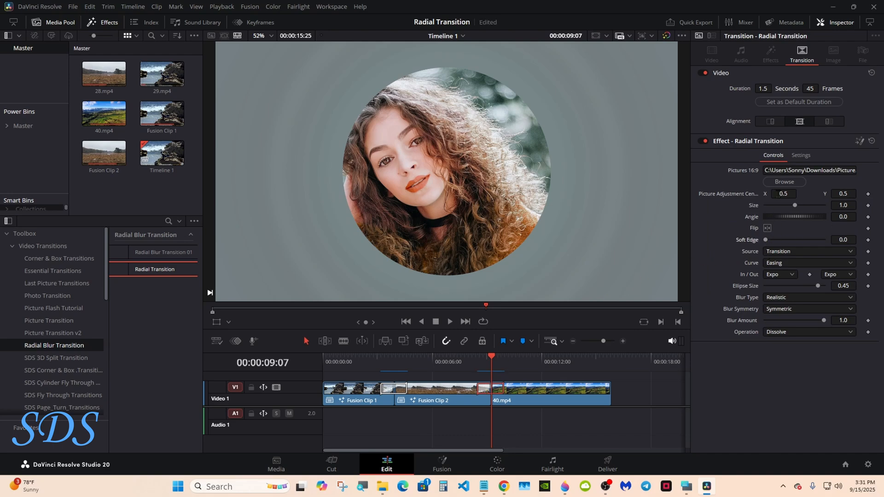
- Try shifting the Picture Adjustment Center's X to 0.564, and reset it to its default
left_click_drag(777, 194, 791, 206)
double_click(751, 207)
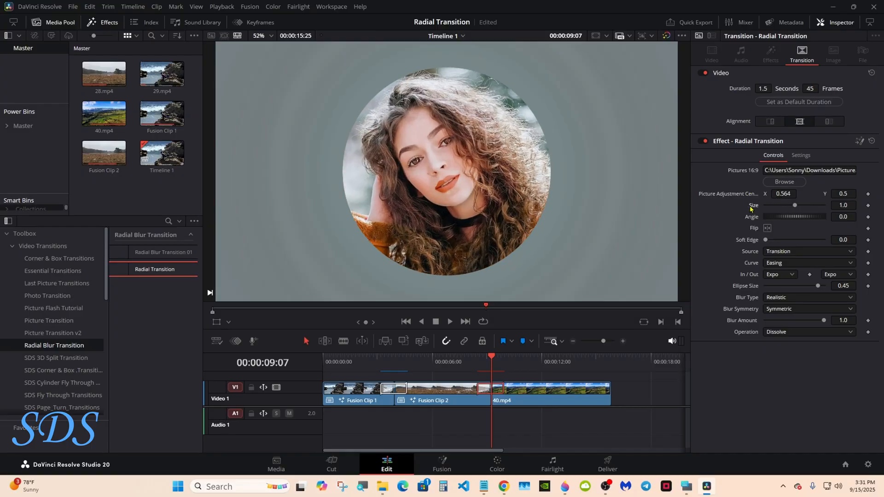
double_click(748, 196)
- Replace the transition's picture with the black-and-white family photo from the Downloads folder
left_click(784, 182)
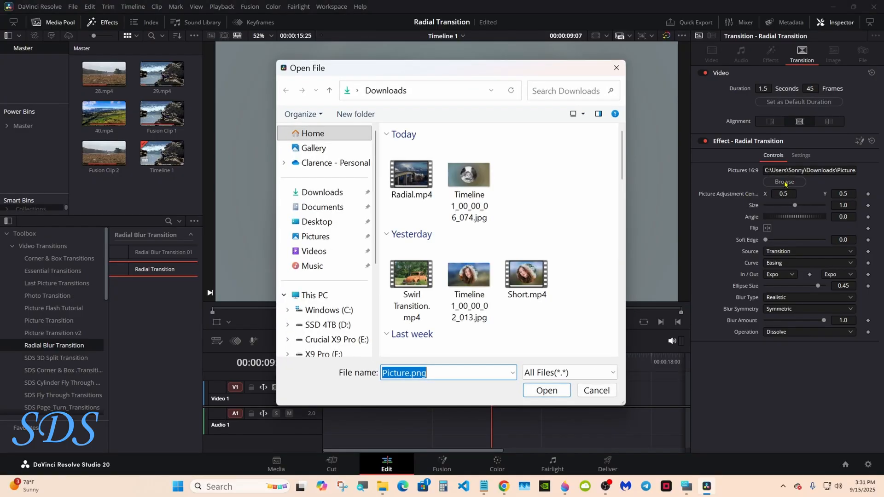
scroll(465, 263, "down", 2)
double_click(465, 263)
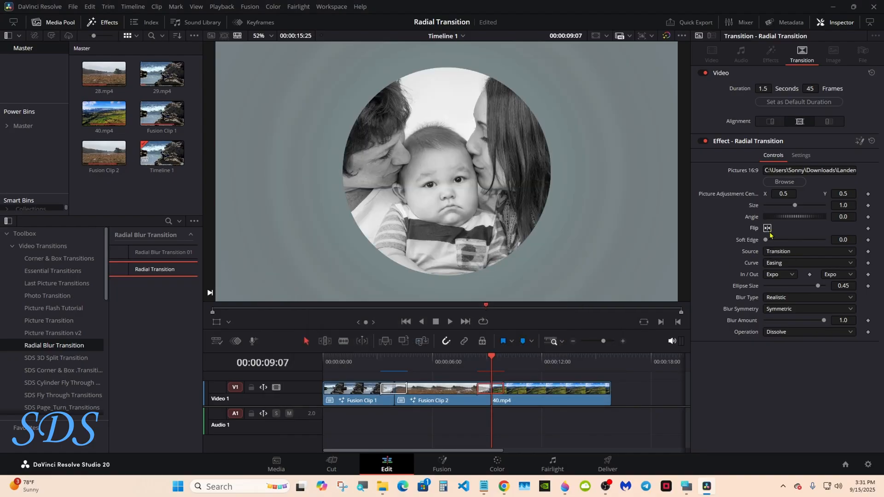
- Try out the transition's Soft Edge, Ellipse Size and Blur Amount, and return each to its starting value
mouse_move(765, 240)
left_mouse_down()
mouse_move(846, 238)
mouse_move(749, 246)
left_mouse_up()
mouse_move(821, 287)
left_mouse_down()
mouse_move(778, 287)
mouse_move(843, 279)
mouse_move(817, 288)
left_mouse_up()
mouse_move(824, 321)
left_mouse_down()
mouse_move(757, 324)
mouse_move(824, 321)
left_mouse_up()
- Set Blur Symmetry to Clockwise and lengthen the second transition to 81 frames, playing it back to check
left_click(785, 310)
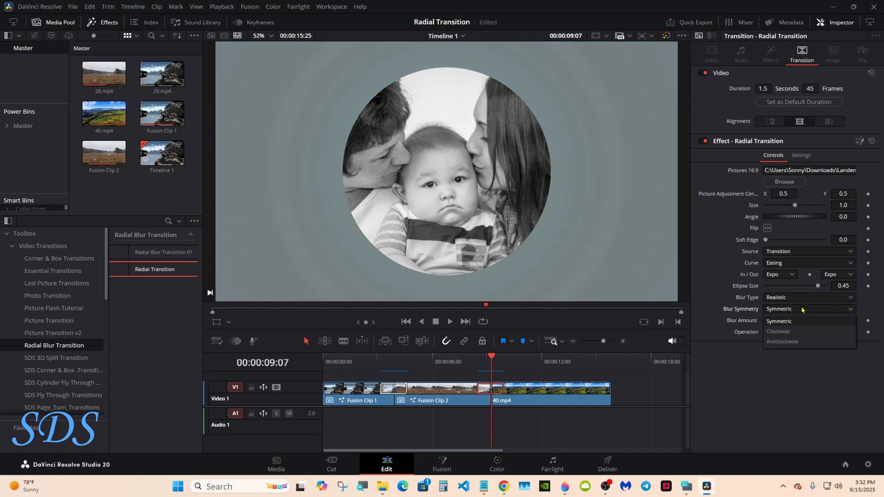
left_click(800, 332)
left_click(476, 360)
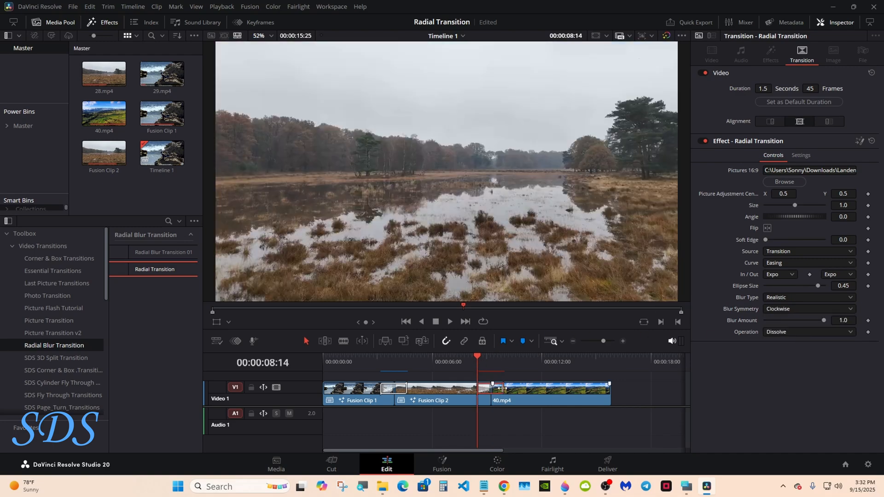
left_click_drag(502, 388, 513, 389)
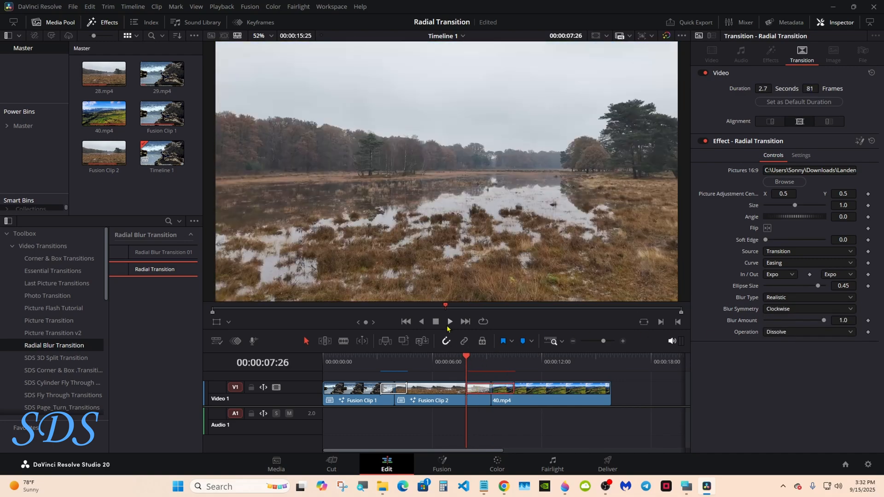
left_click(447, 324)
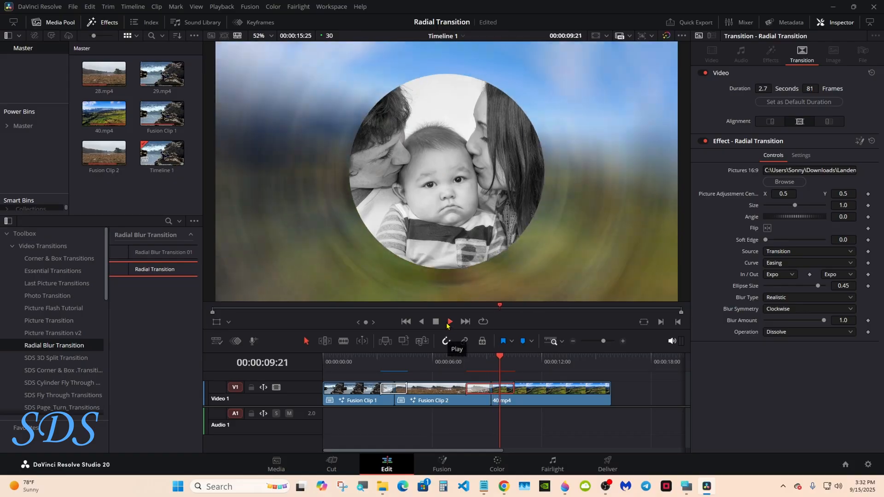
left_click(436, 323)
- Try Anticlockwise Blur Symmetry with a playback of the transition, and set Blur Symmetry back to Symmetric
left_click(491, 361)
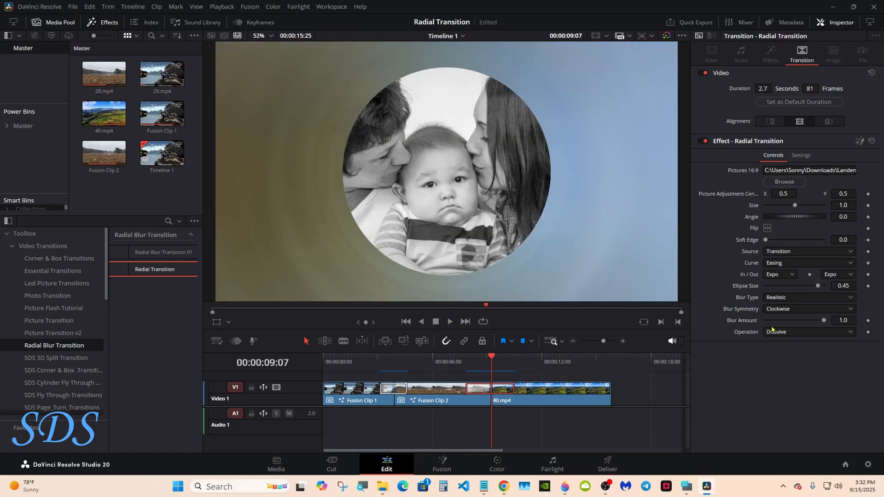
left_click(782, 309)
left_click(783, 332)
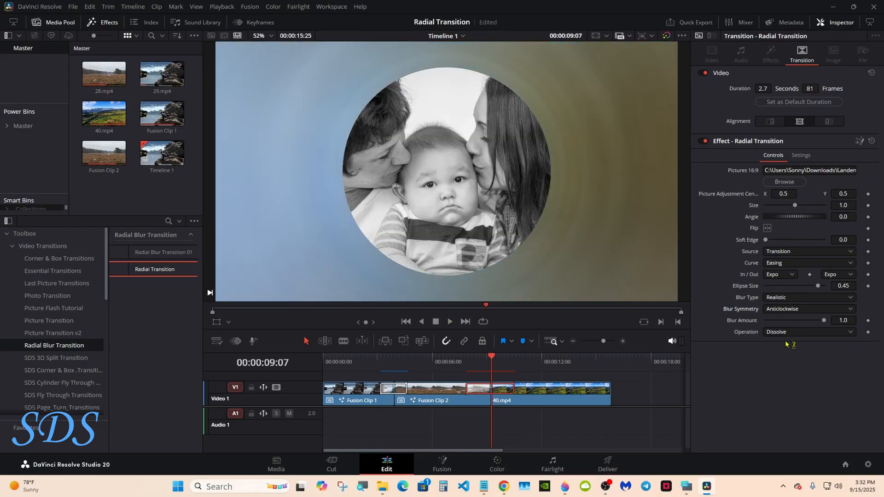
left_click(466, 361)
left_click(449, 322)
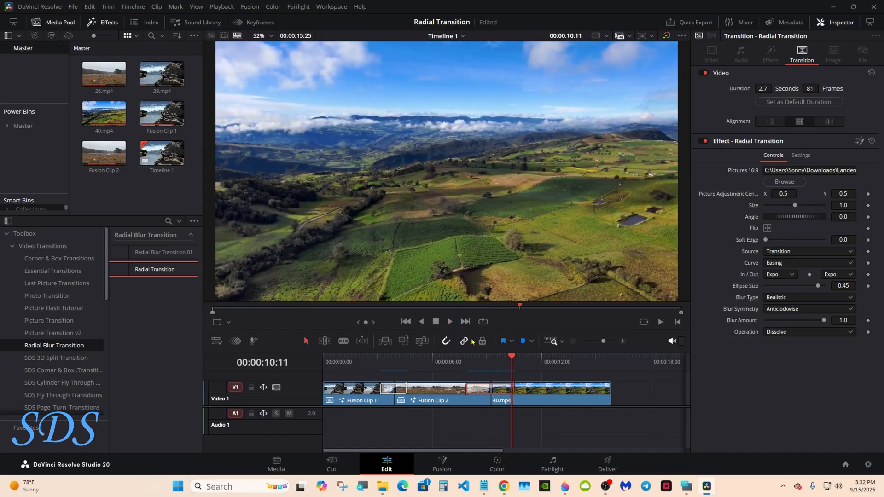
left_click(780, 311)
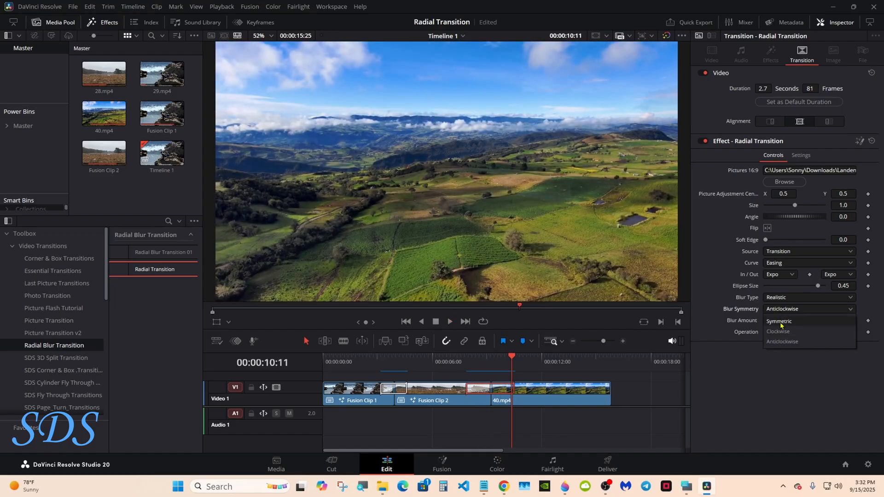
left_click(781, 325)
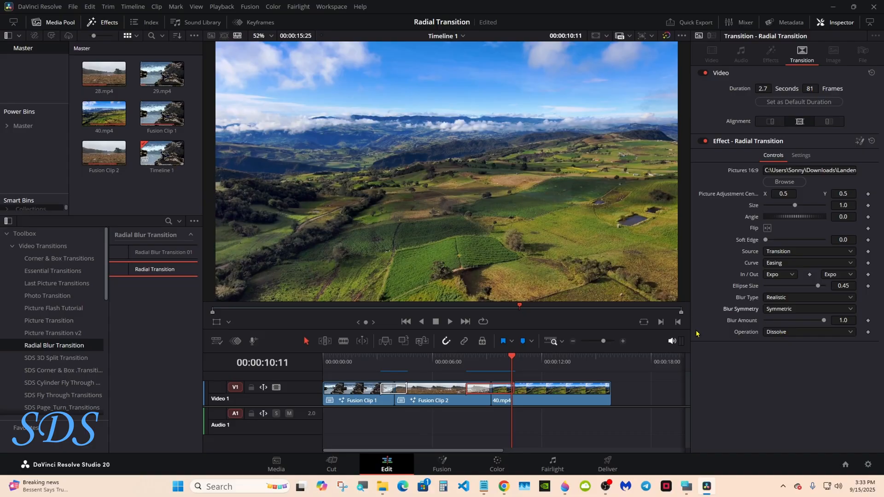
- Play the timeline from near its start in full screen to review both transitions
left_click_drag(324, 360, 332, 356)
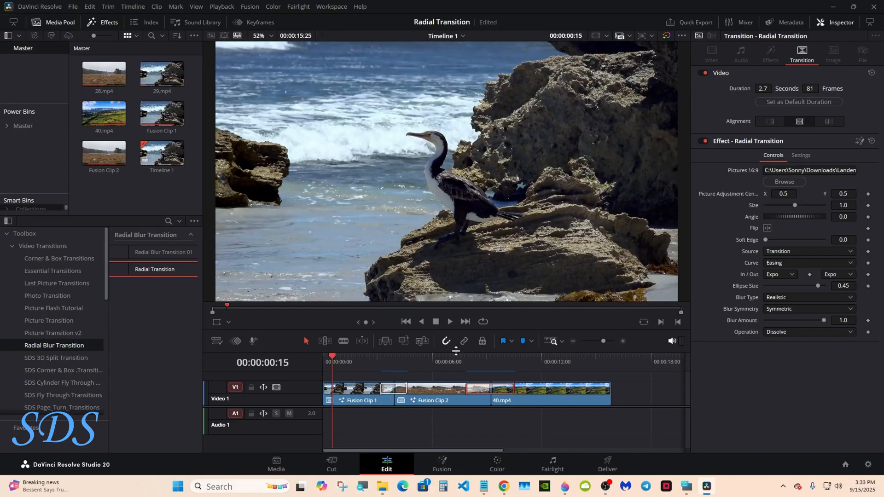
left_click_drag(456, 350, 455, 388)
left_click(449, 334)
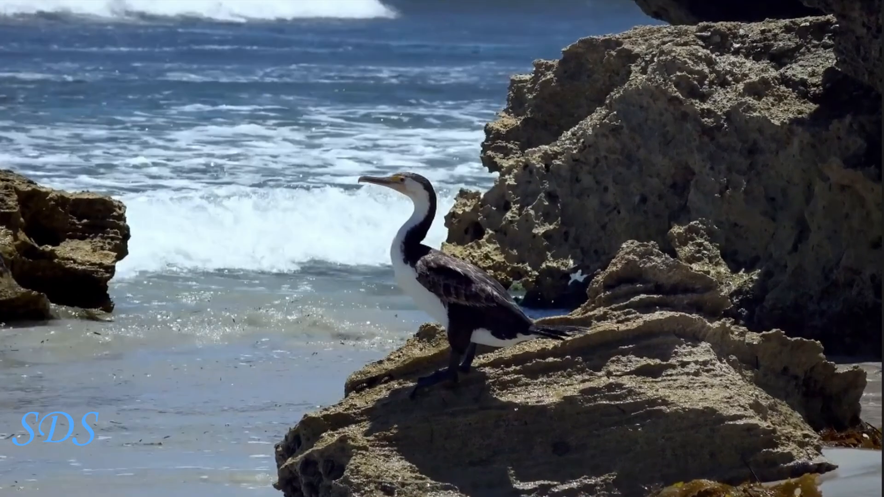